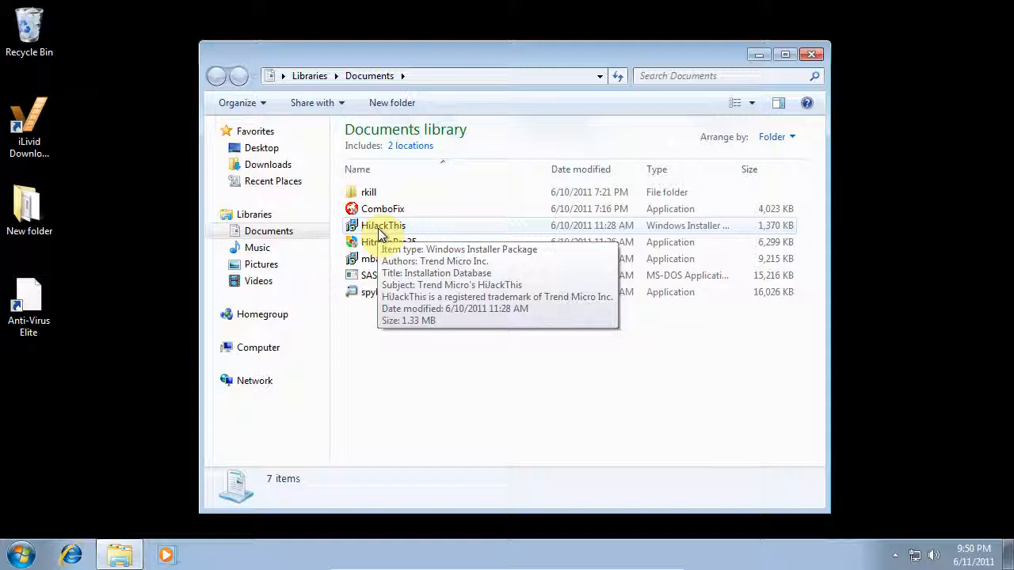
- Run the HiJackThis installer from the Documents library and close the library window
{"action": "double_click", "coordinate": [379, 228]}
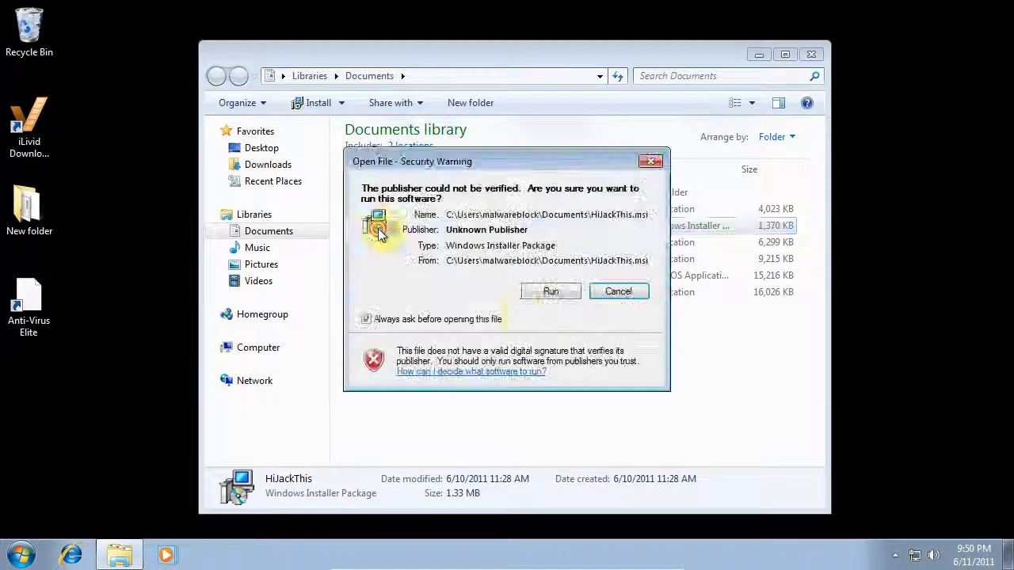
{"action": "left_click", "coordinate": [568, 293]}
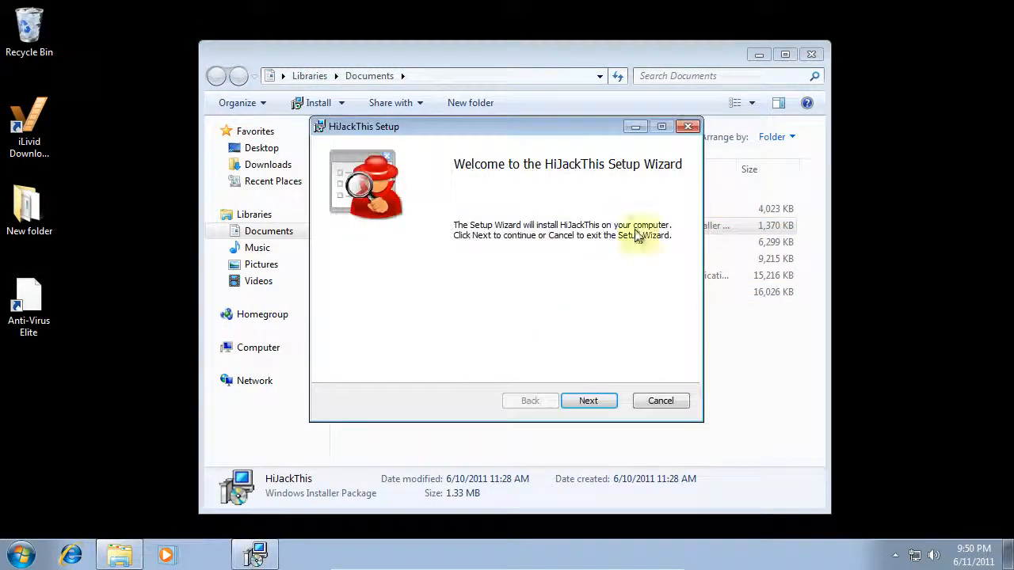
{"action": "left_click", "coordinate": [814, 53]}
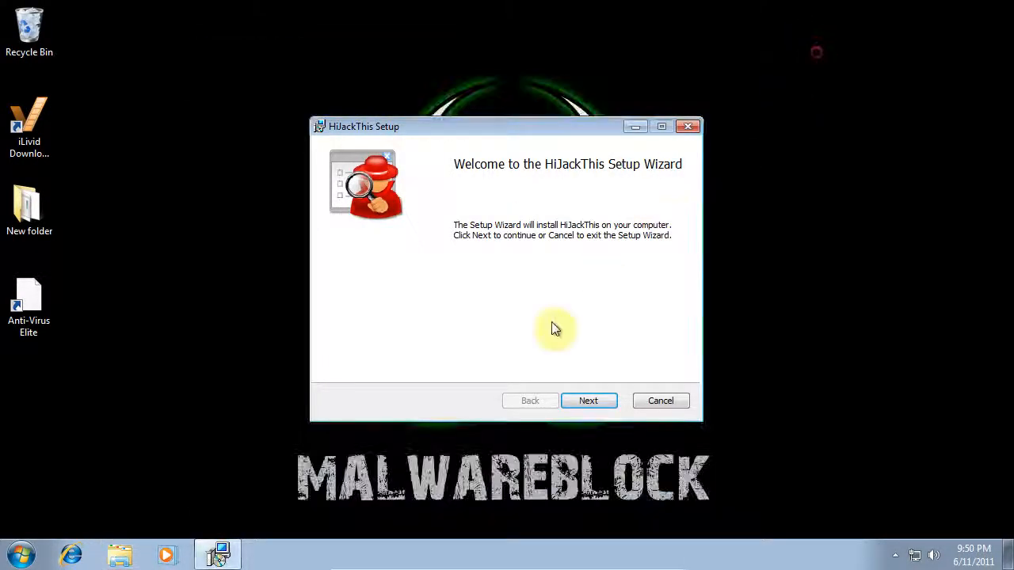
- Accept the HiJackThis license agreement, start the installation and allow the installer to make changes to the computer
{"action": "left_click", "coordinate": [608, 401]}
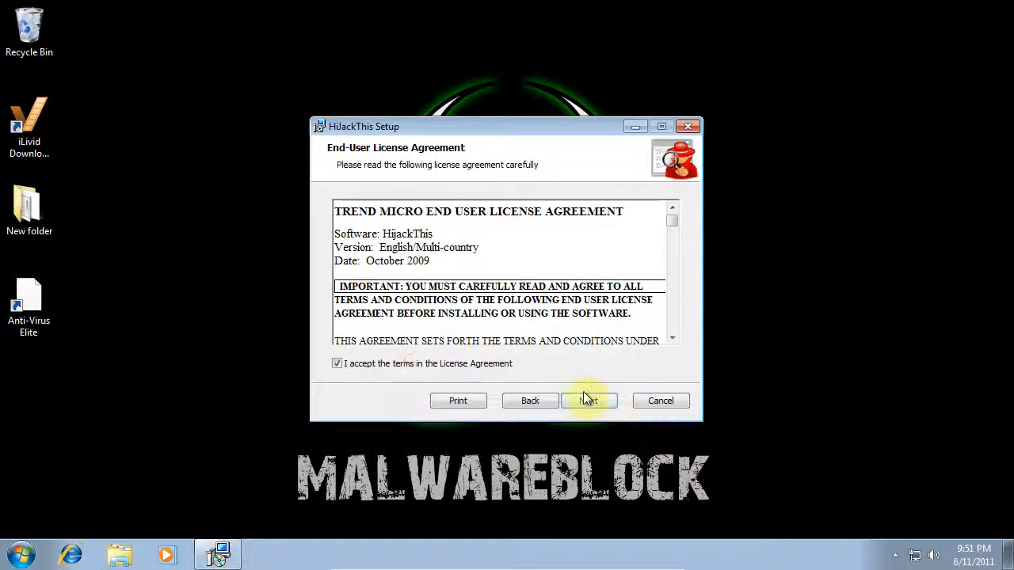
{"action": "left_click", "coordinate": [590, 400]}
{"action": "left_click", "coordinate": [592, 401]}
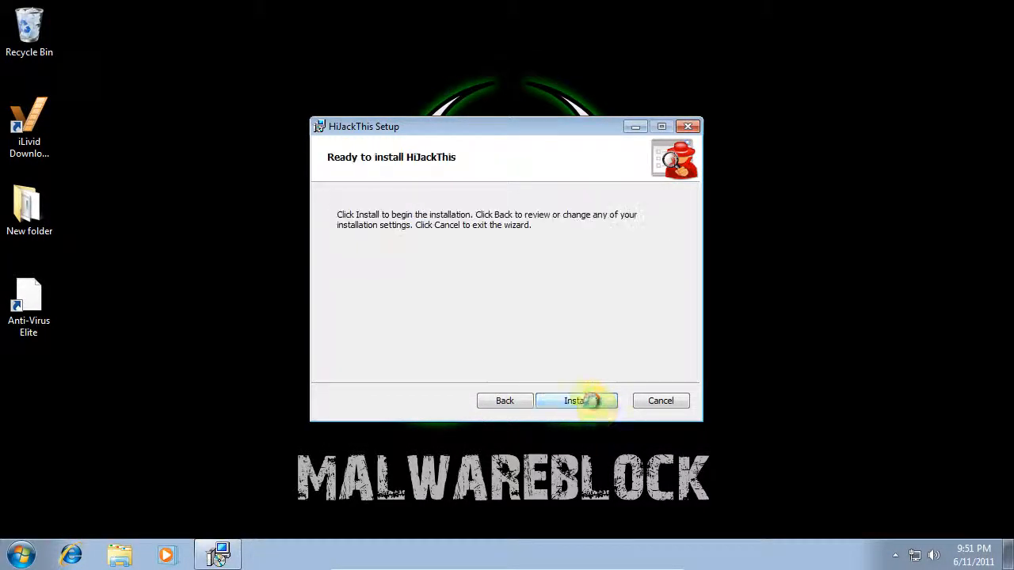
{"action": "left_click", "coordinate": [592, 401]}
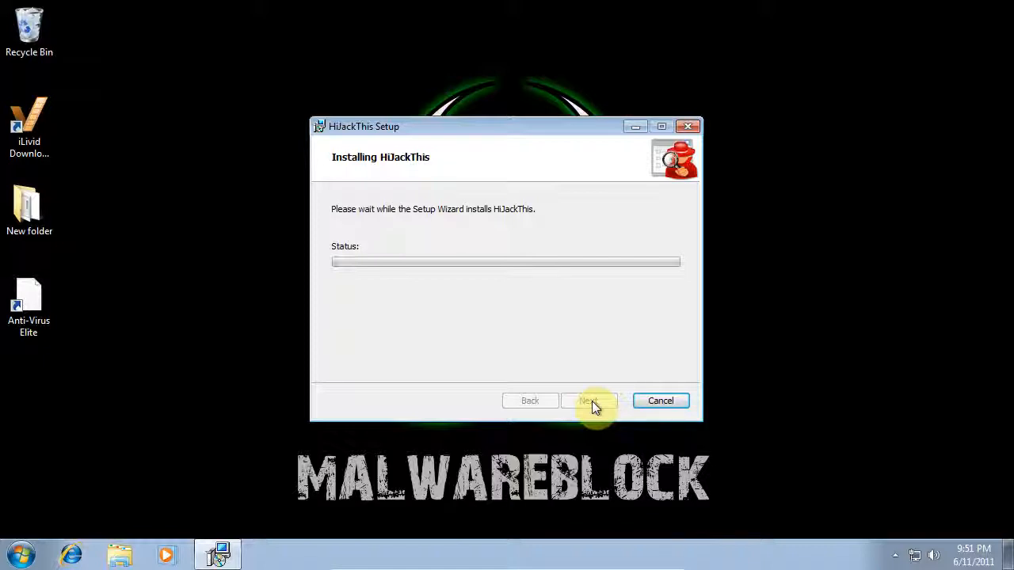
{"action": "left_click", "coordinate": [20, 555]}
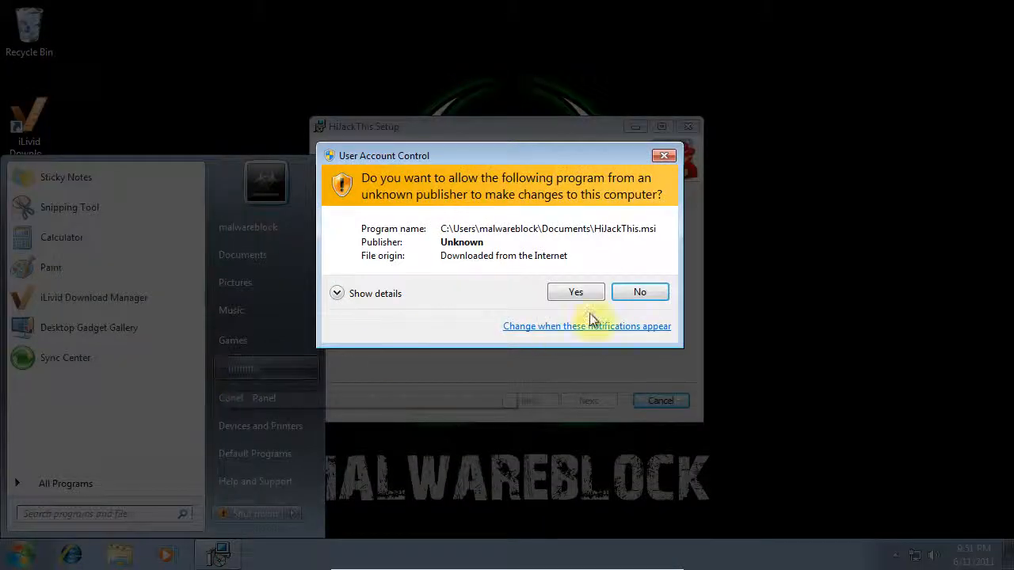
{"action": "left_click", "coordinate": [579, 290]}
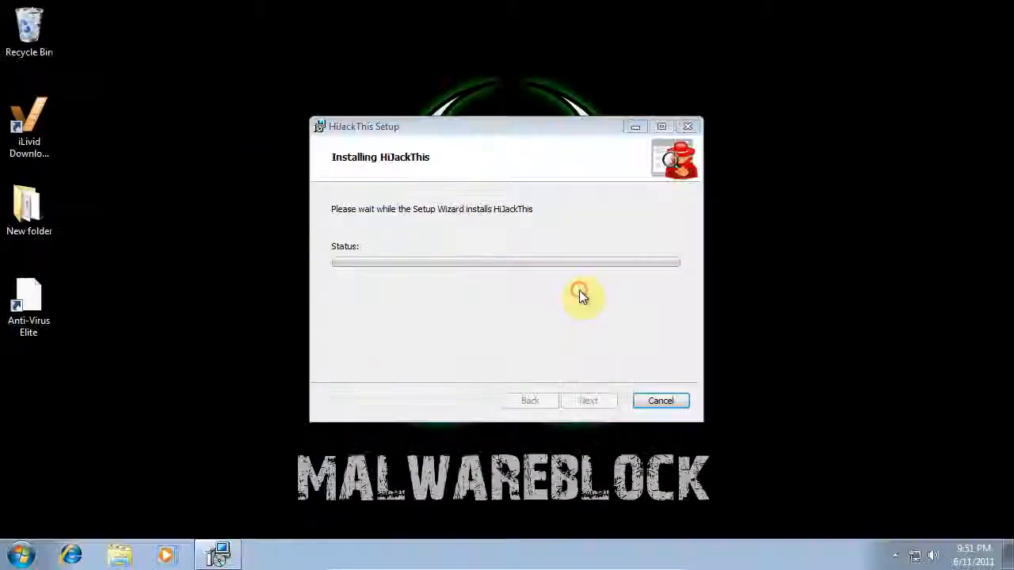
- View the computer's system properties, close them and finish the HiJackThis setup wizard
{"action": "left_click", "coordinate": [20, 554]}
{"action": "right_click", "coordinate": [261, 368]}
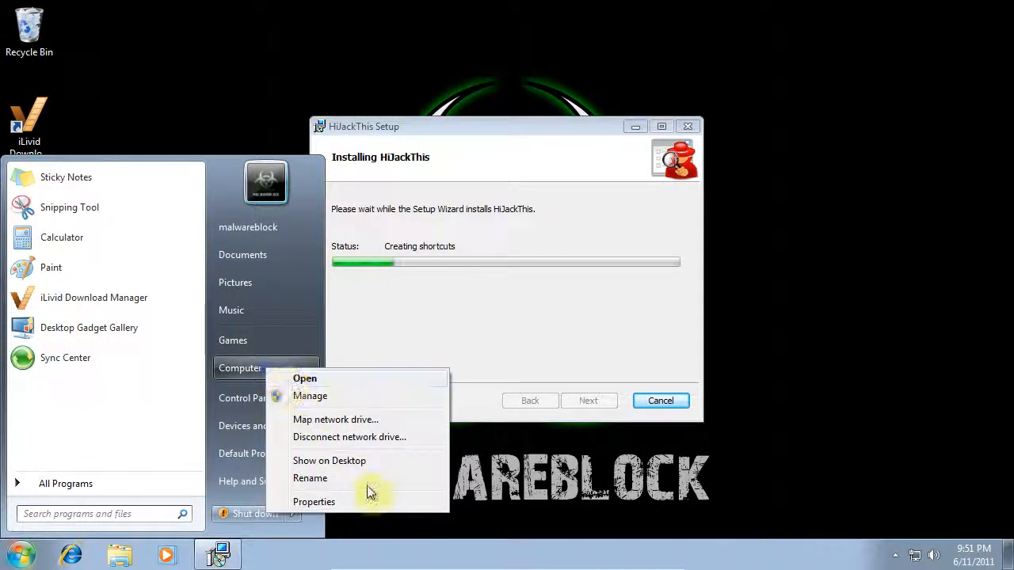
{"action": "left_click", "coordinate": [368, 500]}
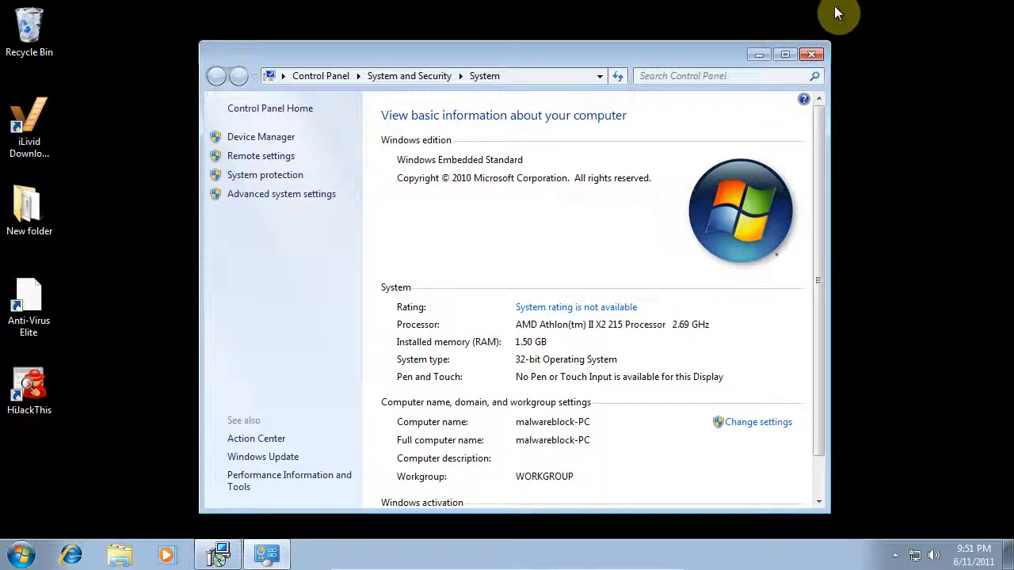
{"action": "left_click", "coordinate": [811, 55]}
{"action": "left_click", "coordinate": [589, 401]}
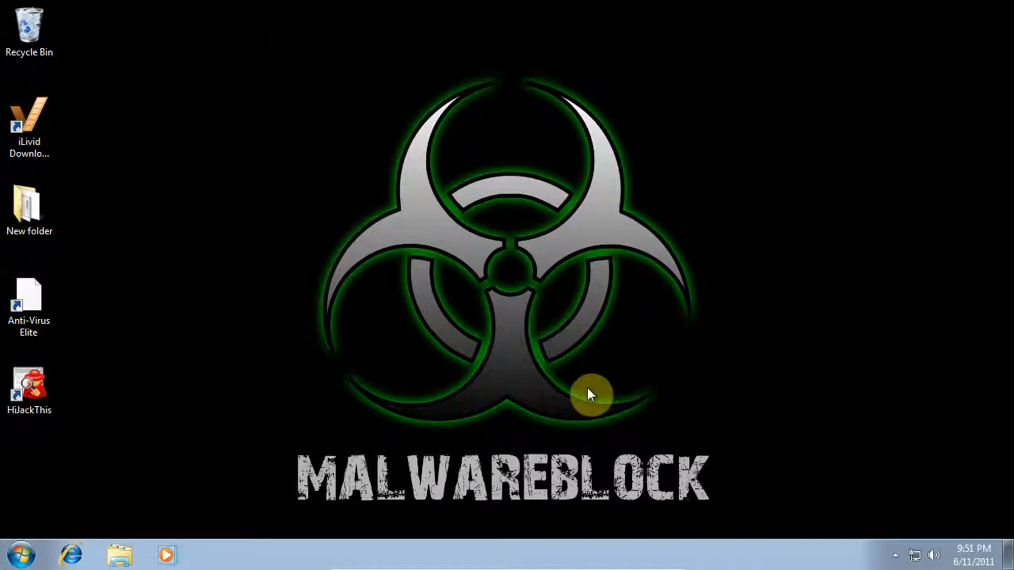
- Try to launch HiJackThis from the desktop, dismissing the Action Center and Microsoft Security Essentials Alert windows
{"action": "double_click", "coordinate": [32, 396]}
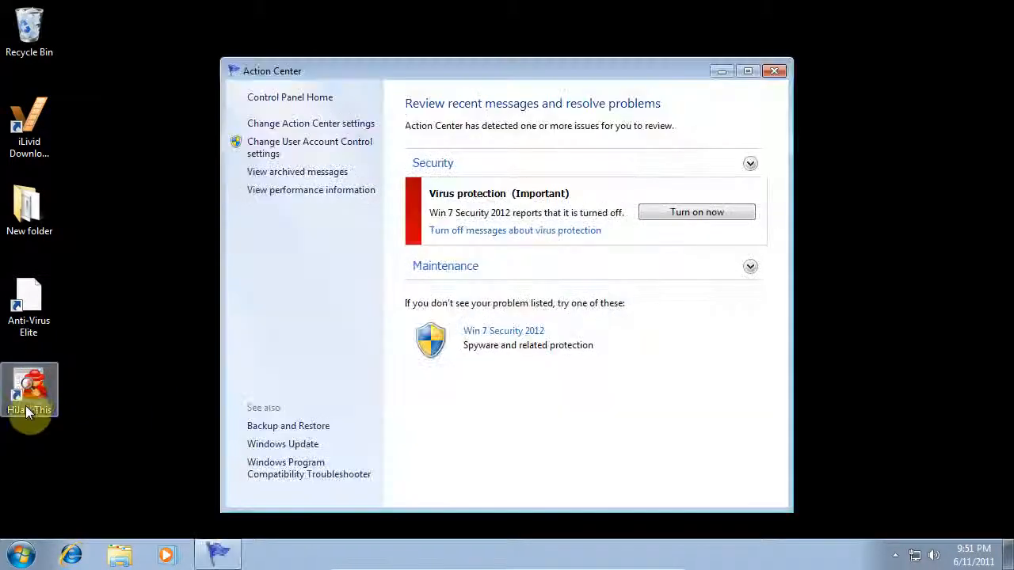
{"action": "left_click", "coordinate": [778, 72]}
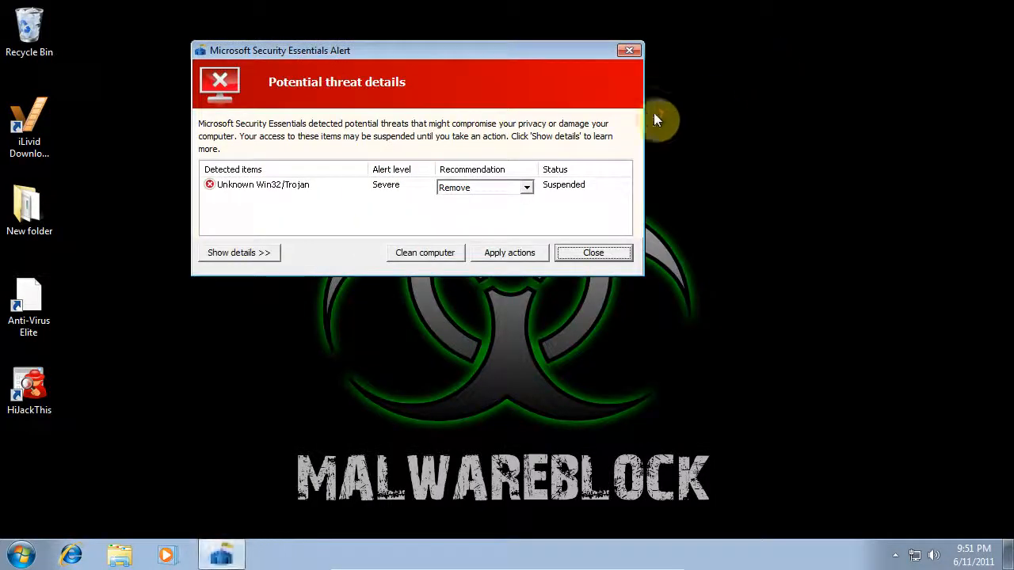
{"action": "left_click", "coordinate": [594, 252]}
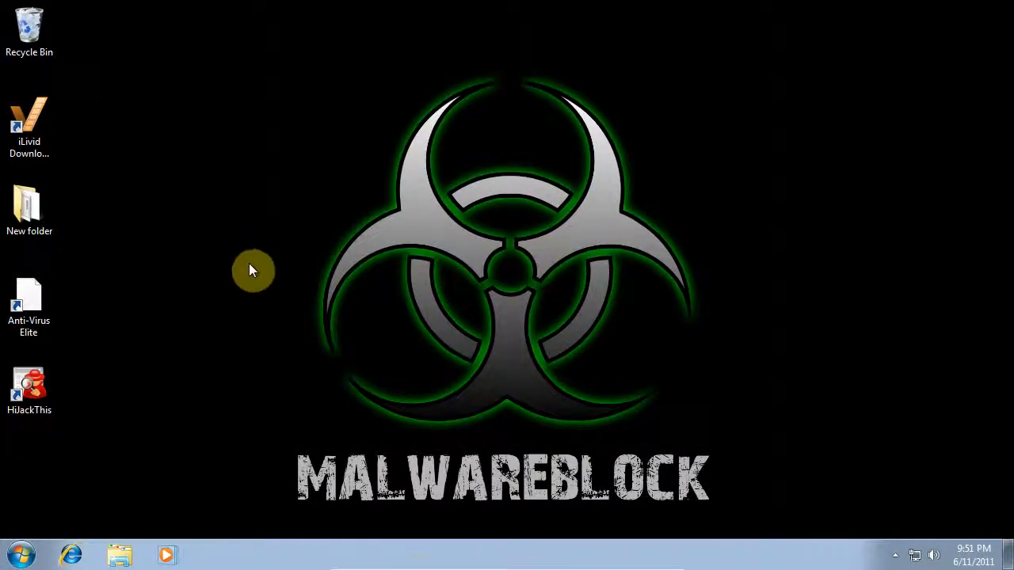
- Try to start Task Manager and dismiss the Microsoft Security Essentials Alert
{"action": "right_click", "coordinate": [261, 548]}
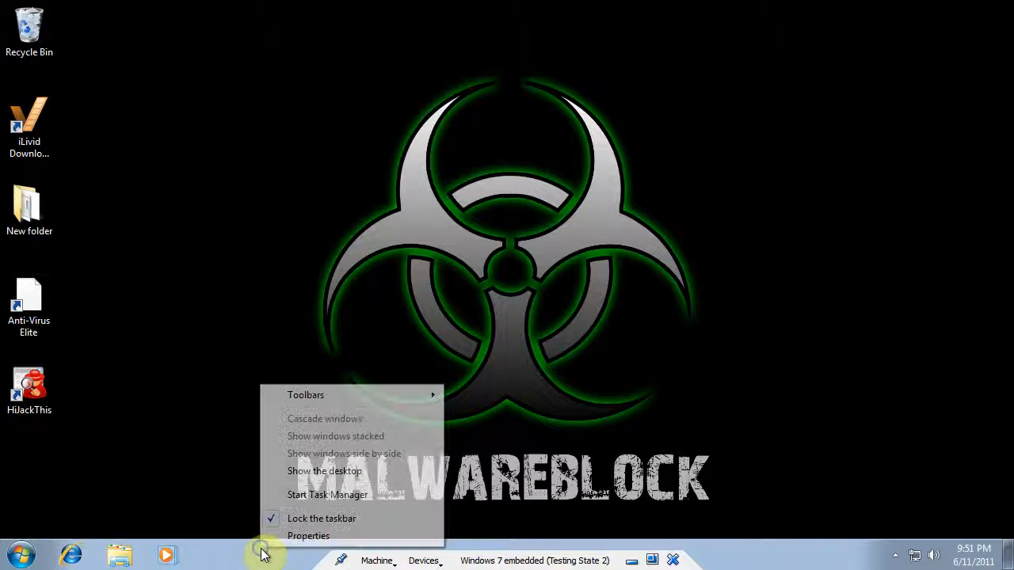
{"action": "left_click", "coordinate": [287, 495]}
{"action": "left_click", "coordinate": [600, 255]}
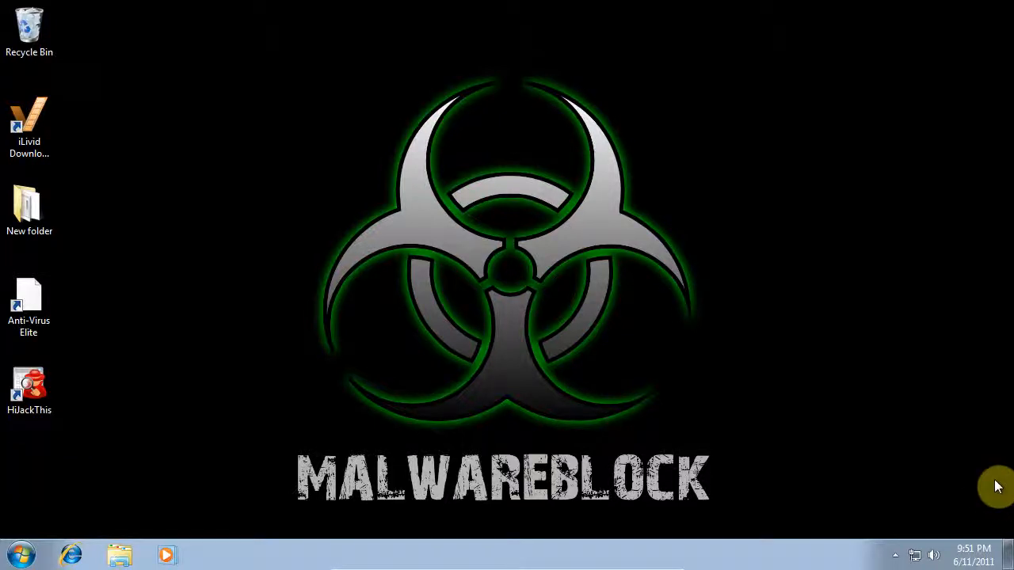
- Try once more to start Task Manager
{"action": "right_click", "coordinate": [388, 555]}
{"action": "left_click", "coordinate": [246, 564]}
{"action": "right_click", "coordinate": [245, 565]}
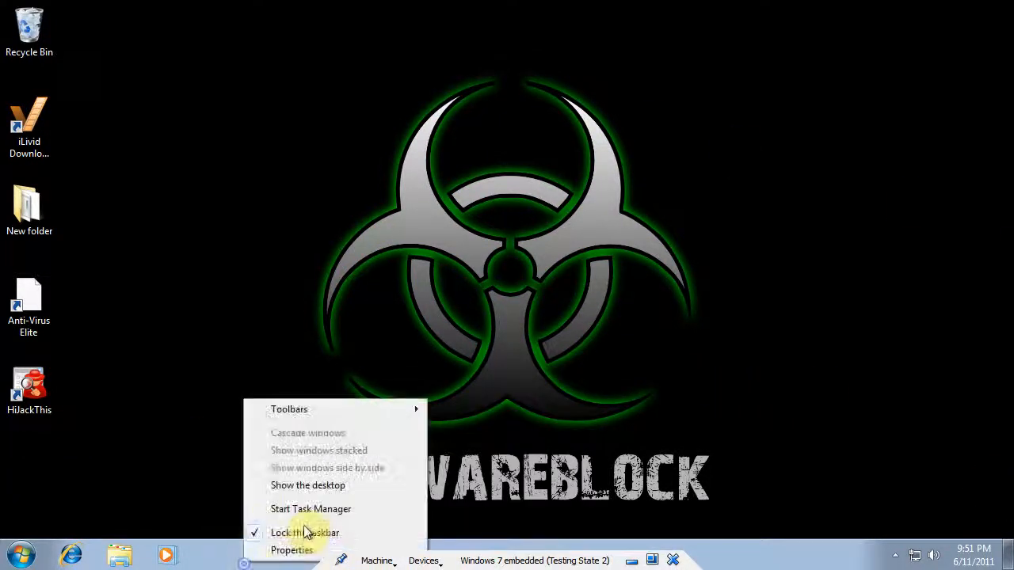
{"action": "left_click", "coordinate": [312, 512]}
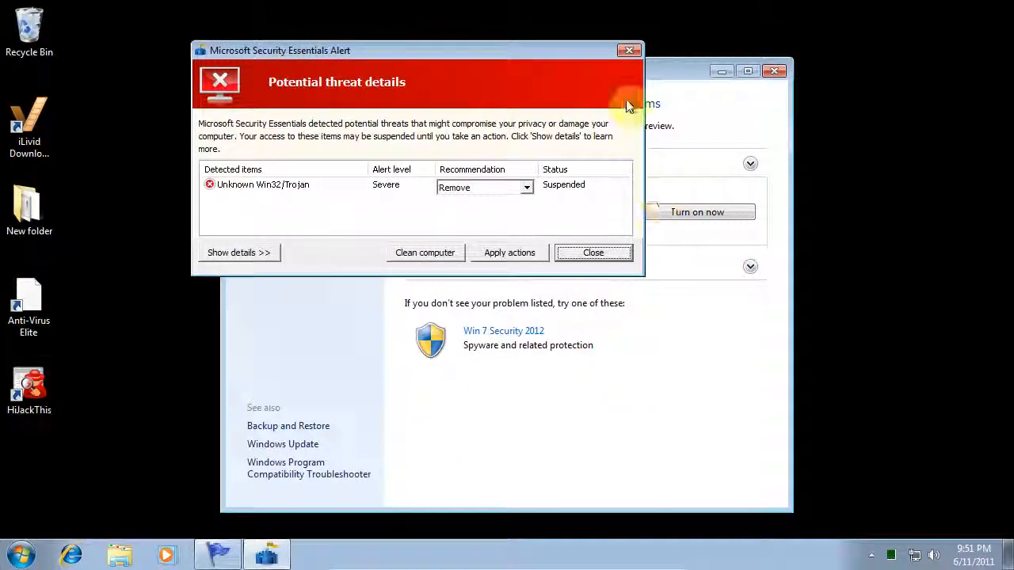
- Dismiss the threat alert and launch HiJackThis again from its desktop shortcut
{"action": "left_click", "coordinate": [629, 50]}
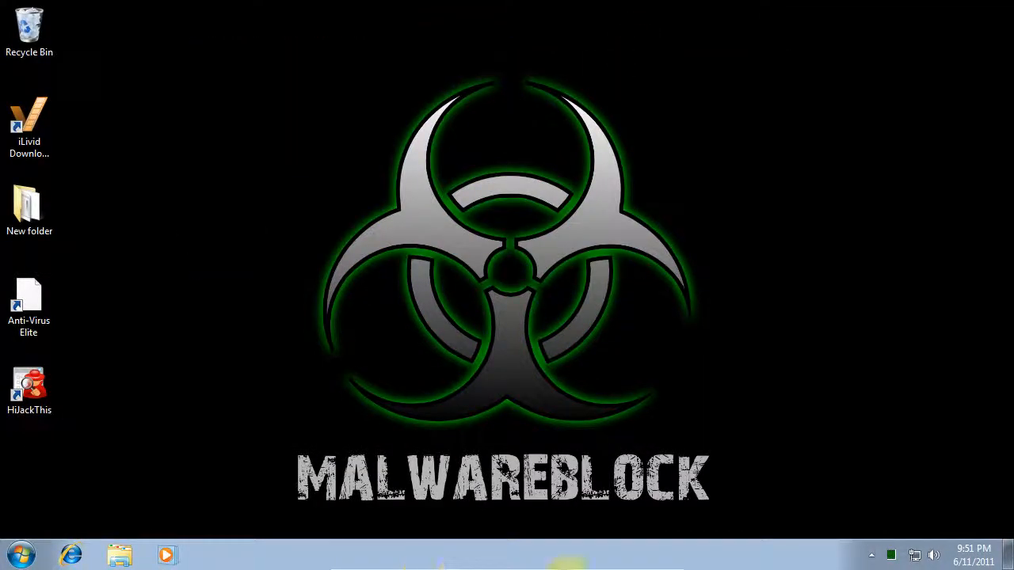
{"action": "double_click", "coordinate": [28, 396]}
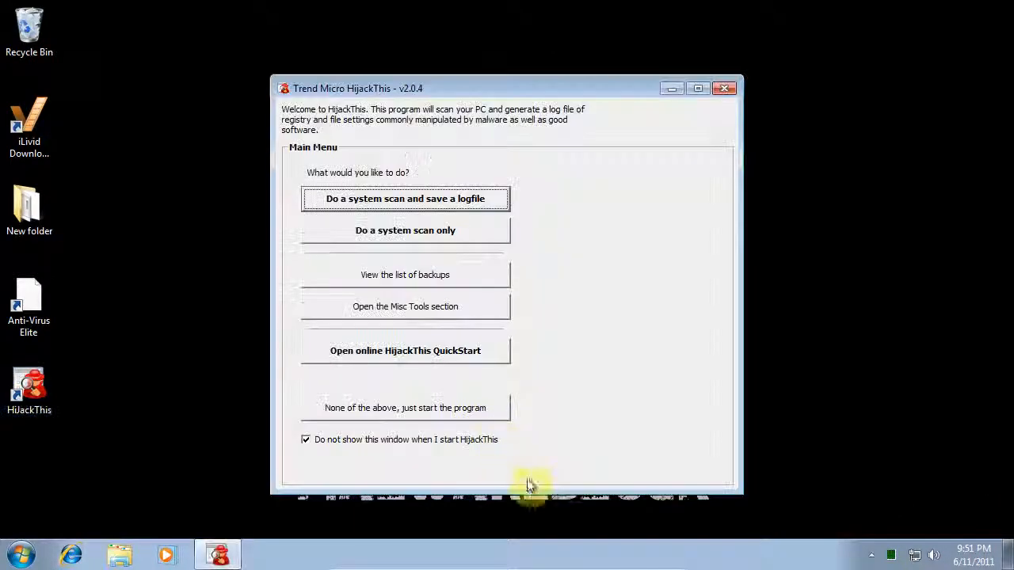
- Take the virtual machine out of full screen, check the host's hidden tray icons, and return the virtual machine to full screen
{"action": "left_click", "coordinate": [652, 564]}
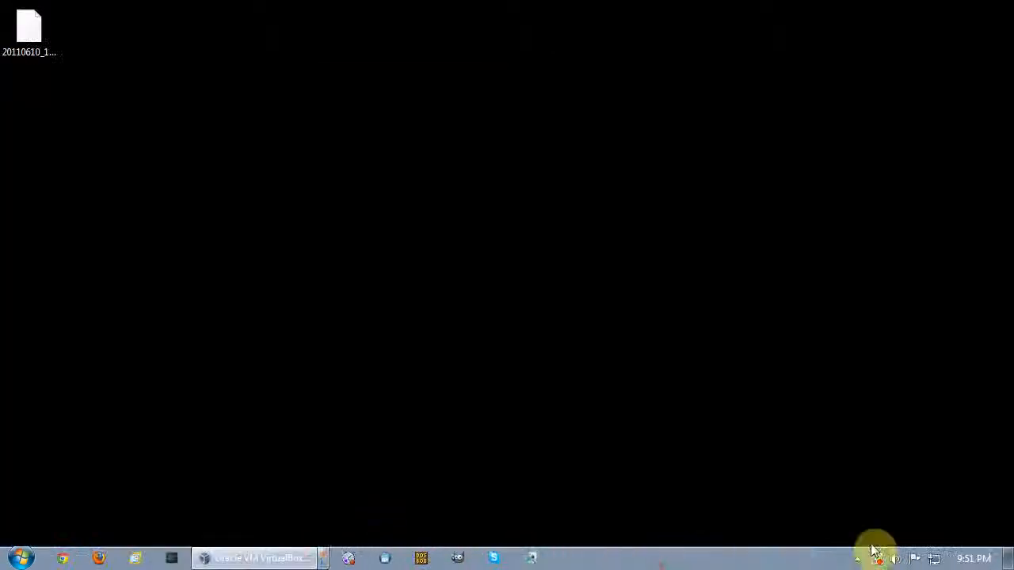
{"action": "left_click", "coordinate": [856, 559]}
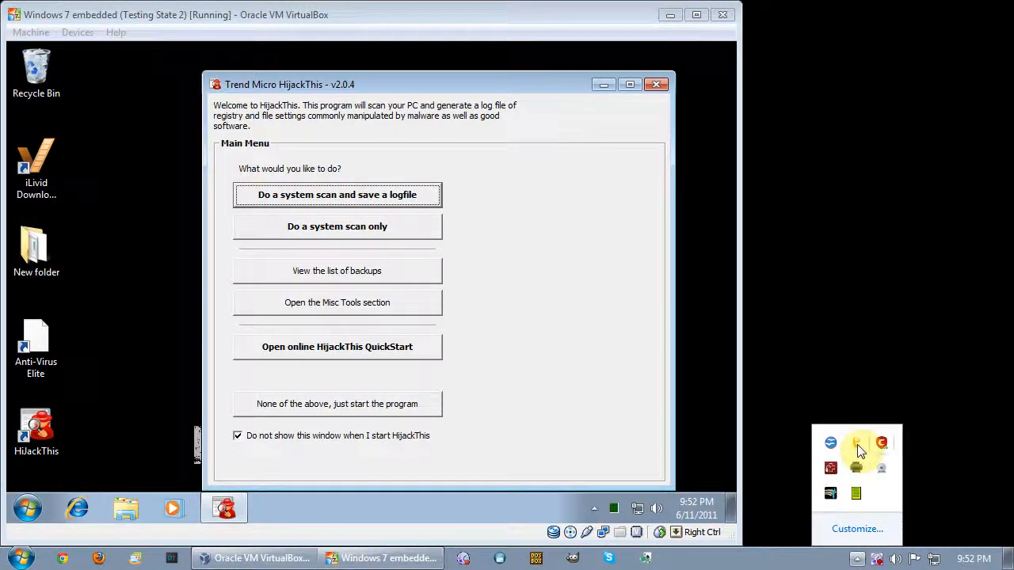
{"action": "right_click", "coordinate": [861, 450]}
{"action": "left_click", "coordinate": [915, 561]}
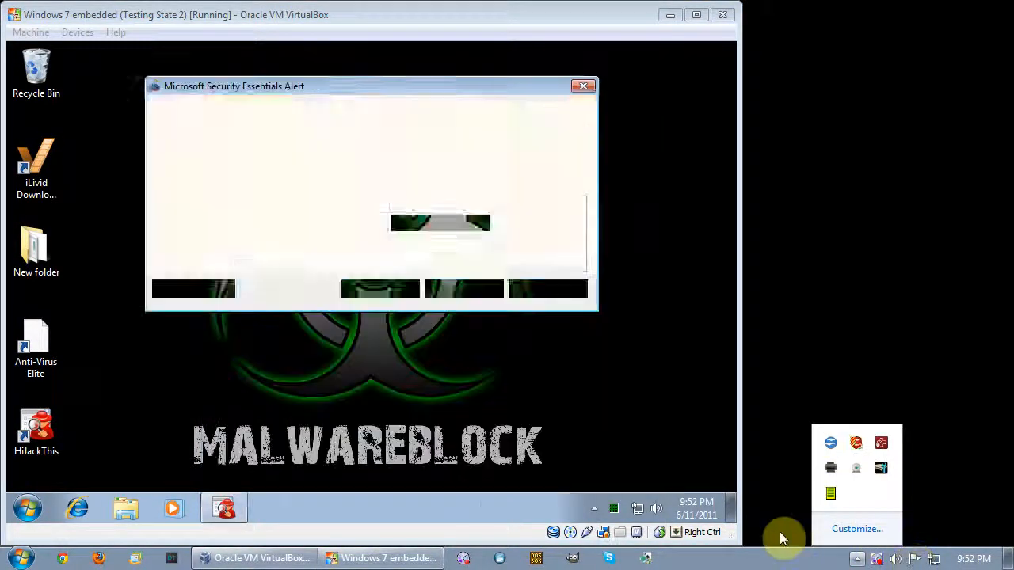
{"action": "left_click", "coordinate": [774, 519]}
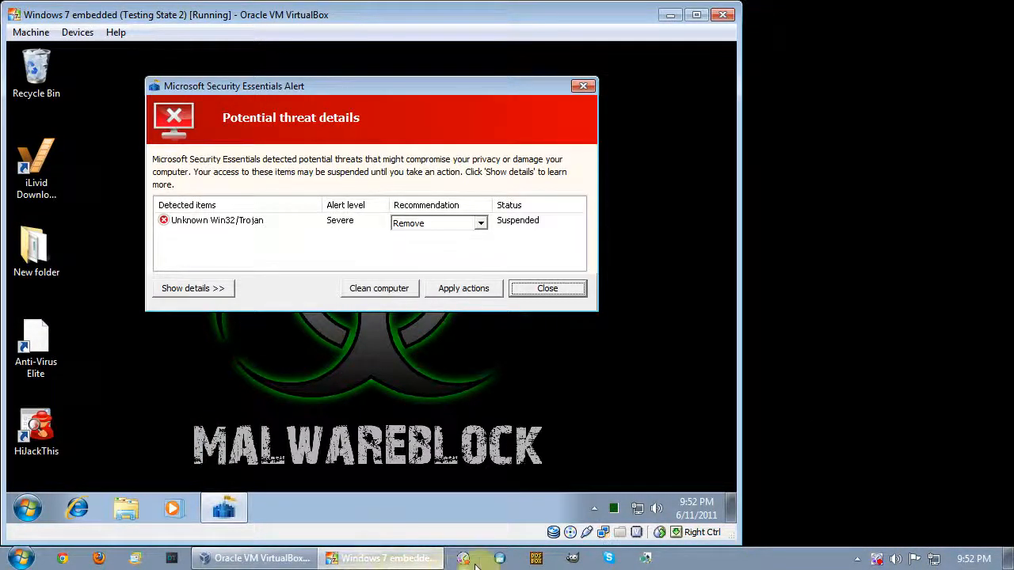
{"action": "left_click", "coordinate": [43, 33]}
{"action": "left_click", "coordinate": [45, 50]}
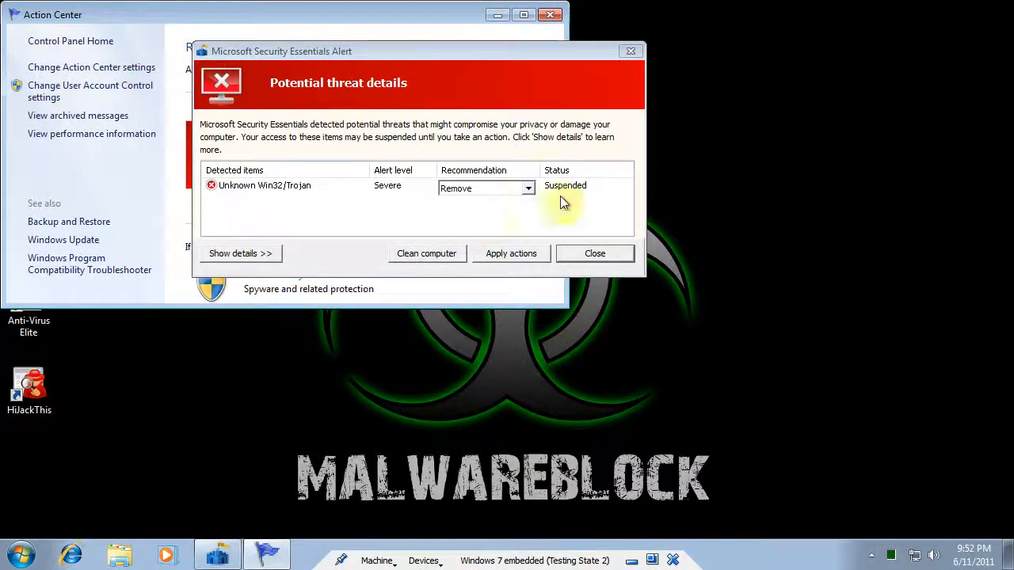
- Close the threat alert and Action Center windows, and rename the HiJackThis desktop shortcut as Internet Explorer
{"action": "left_click", "coordinate": [630, 51]}
{"action": "left_click", "coordinate": [550, 14]}
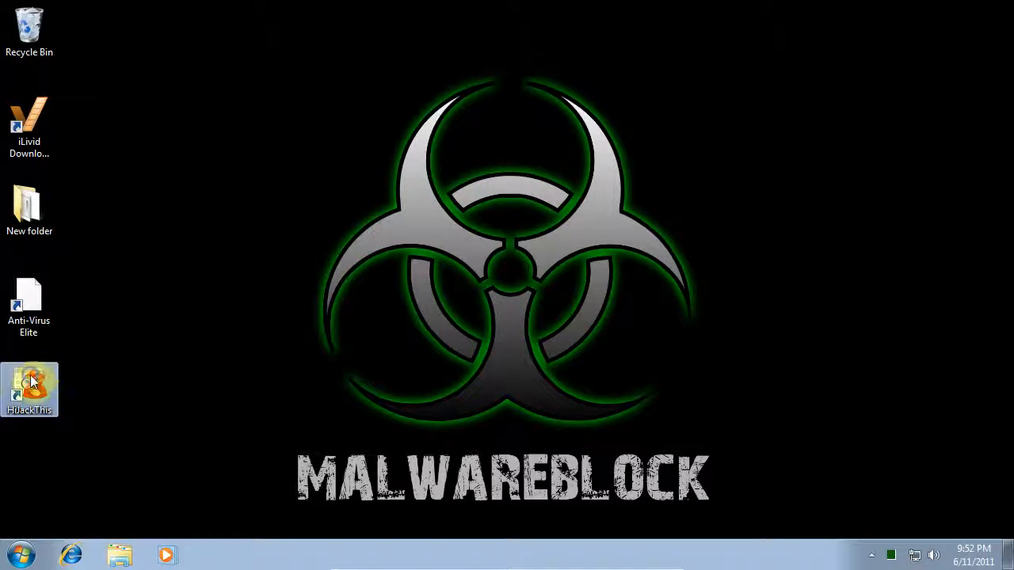
{"action": "right_click", "coordinate": [31, 383]}
{"action": "left_click", "coordinate": [116, 339]}
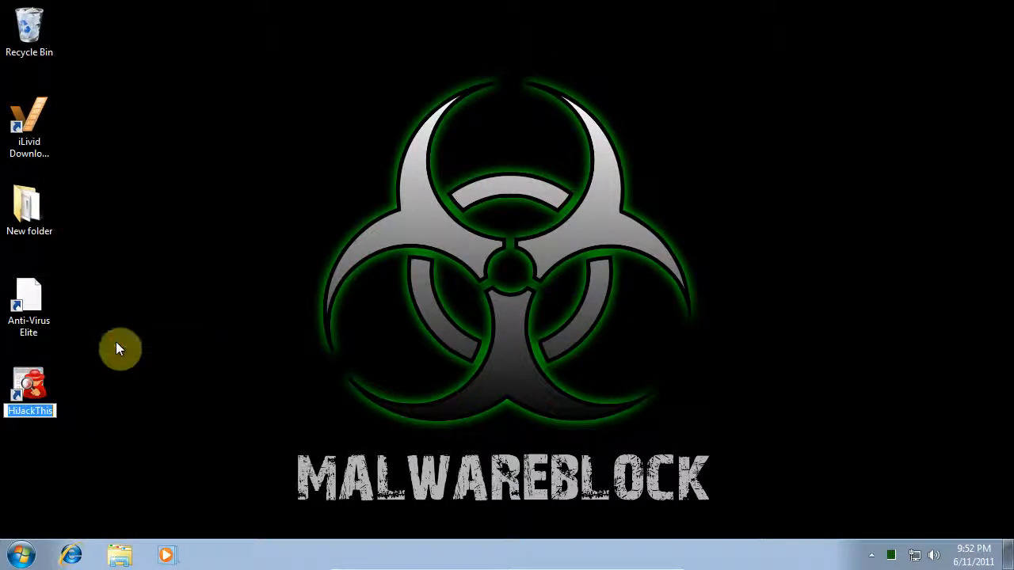
{"action": "type", "text": "int"}
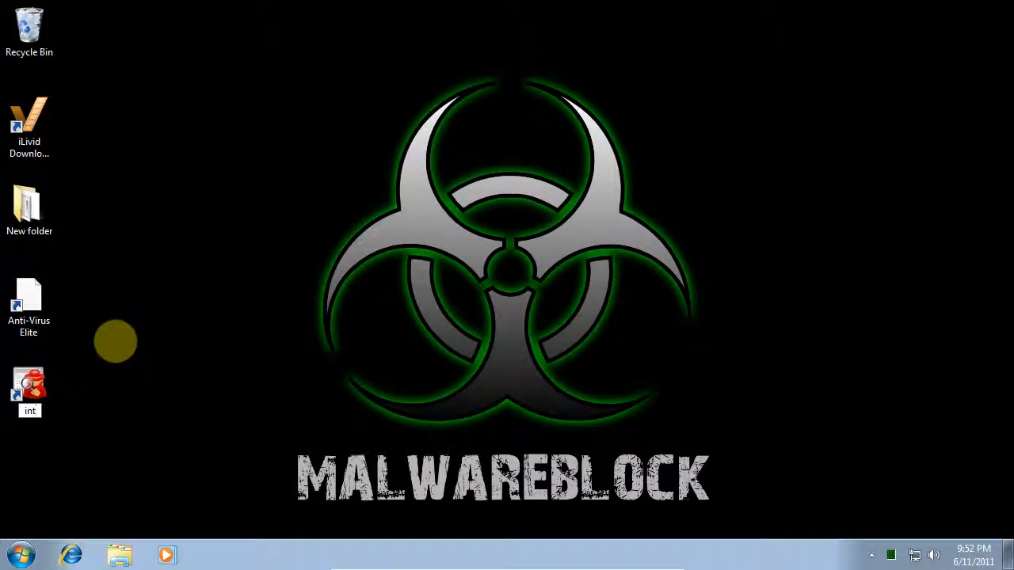
{"action": "type", "text": "In"}
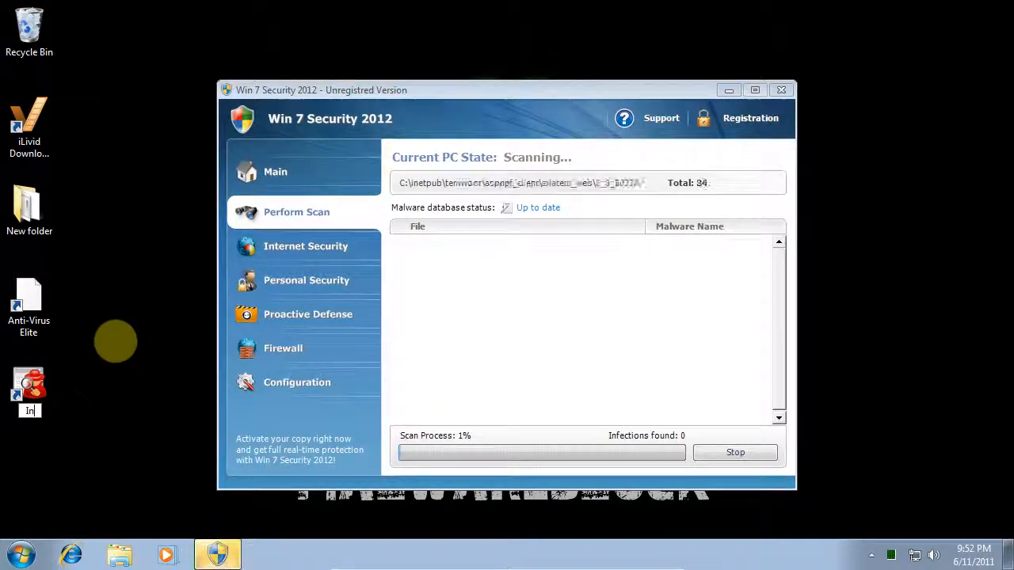
{"action": "type", "text": "ternet "}
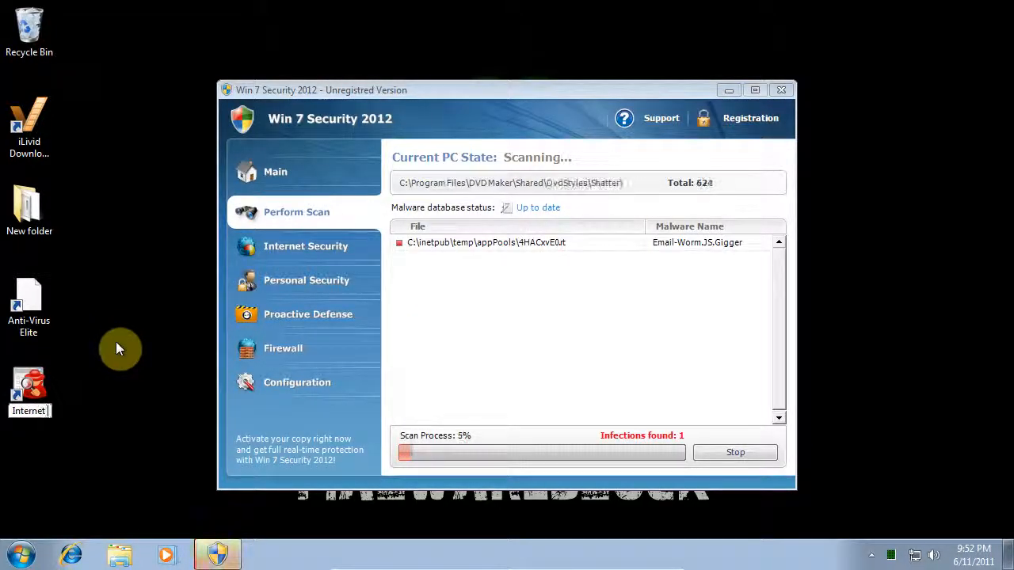
{"action": "type", "text": "Explorer"}
{"action": "key", "text": "Return"}
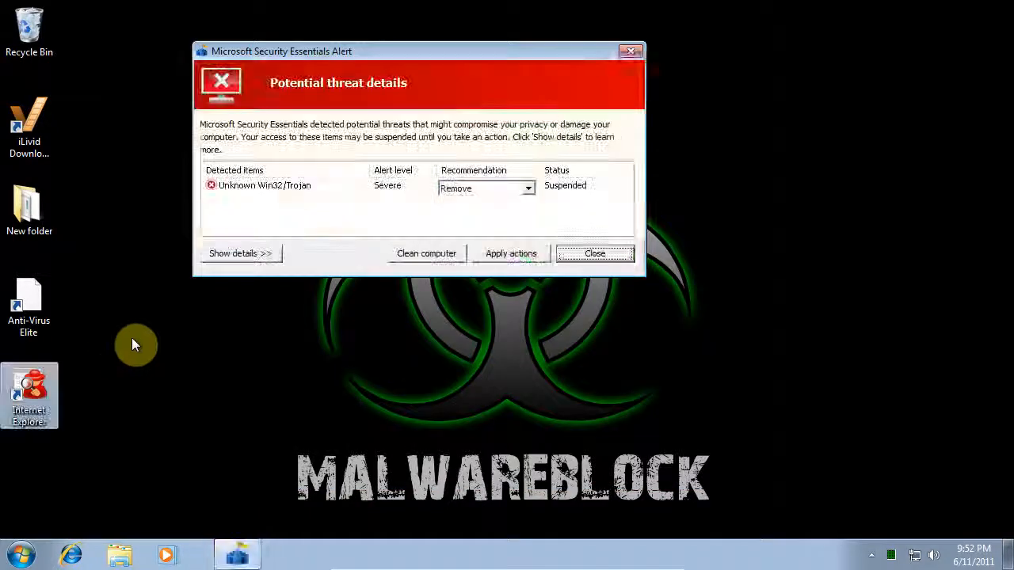
{"action": "left_click", "coordinate": [156, 355]}
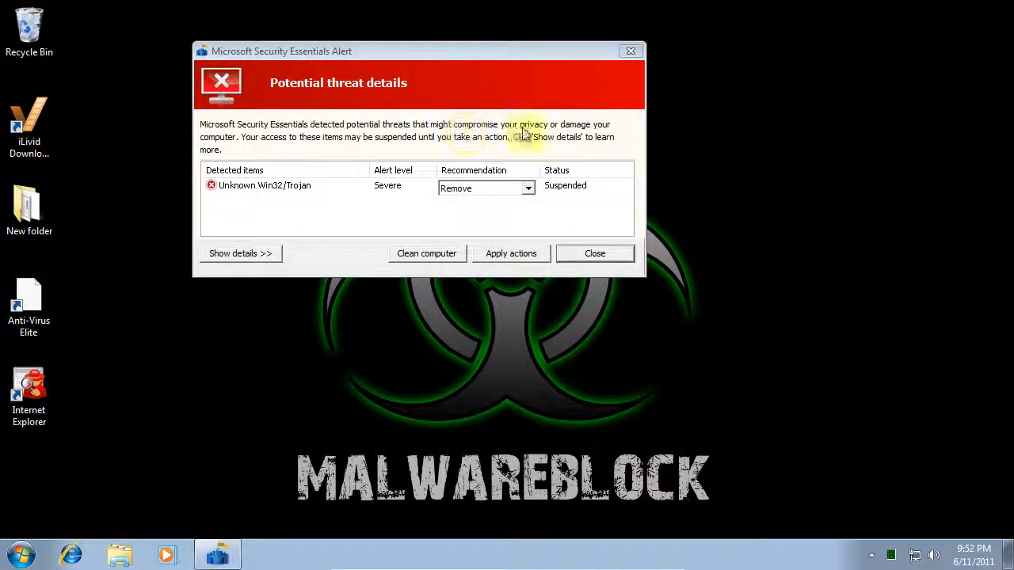
- Dismiss the threat alert, launch HijackThis from the Internet Explorer shortcut and try to move its window
{"action": "left_click", "coordinate": [573, 264]}
{"action": "left_click", "coordinate": [21, 389]}
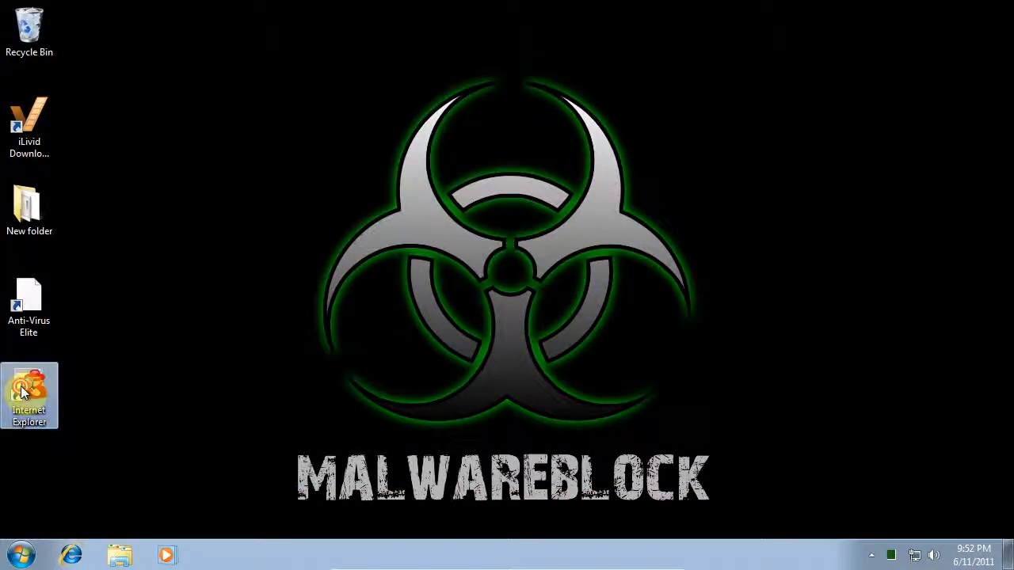
{"action": "double_click", "coordinate": [21, 390]}
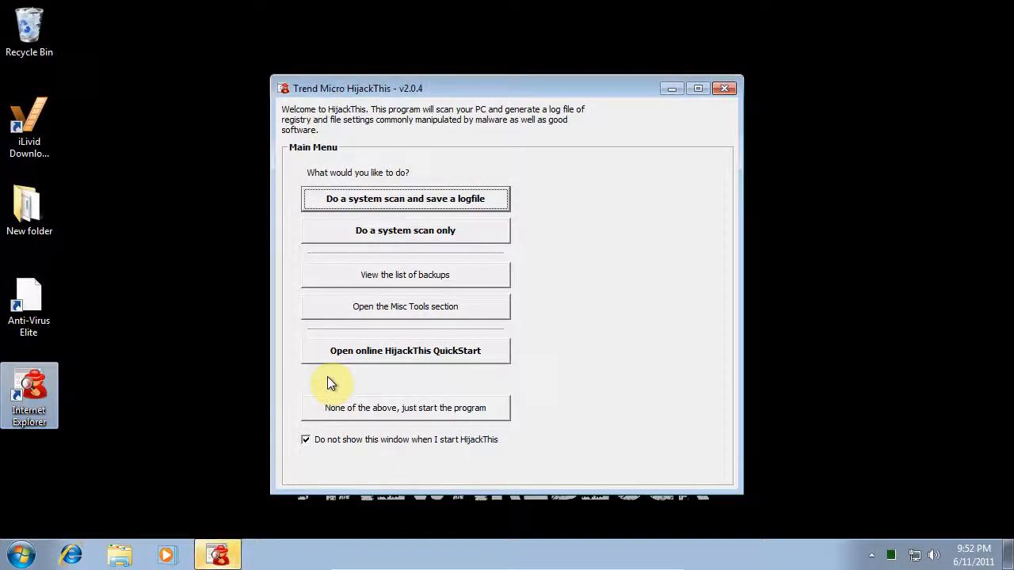
{"action": "left_click_drag", "start_coordinate": [514, 91], "coordinate": [548, 52]}
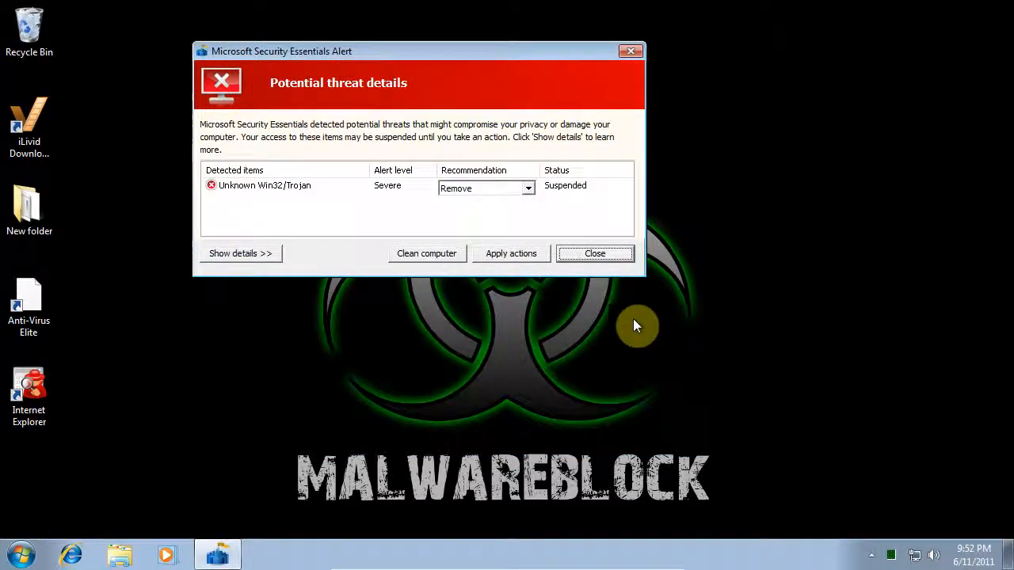
- Dismiss the threat alert, check the guest's hidden tray icons, and relaunch HijackThis from the Internet Explorer desktop shortcut
{"action": "left_click", "coordinate": [606, 260]}
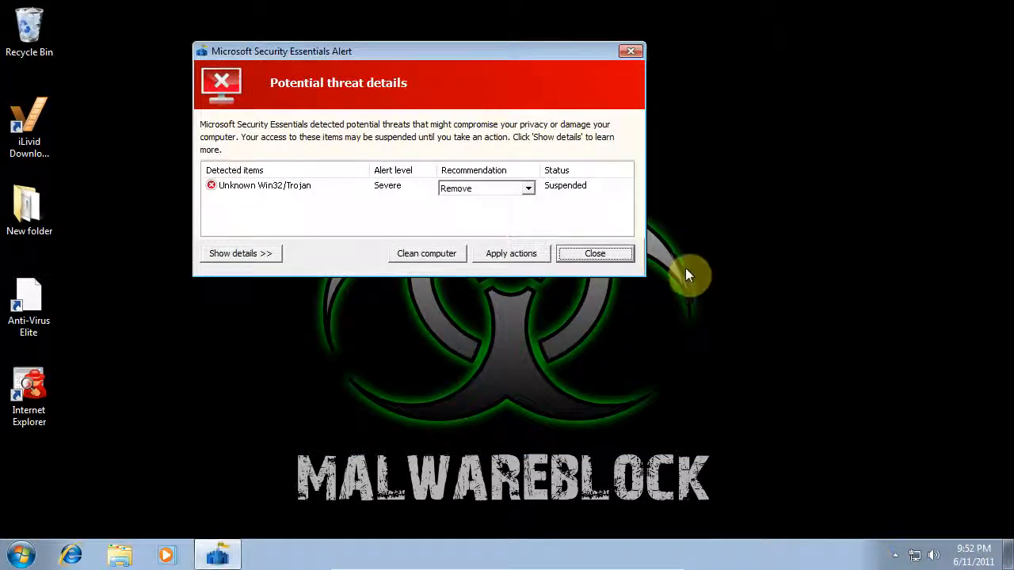
{"action": "left_click", "coordinate": [599, 259]}
{"action": "left_click", "coordinate": [895, 554]}
{"action": "left_click", "coordinate": [895, 554]}
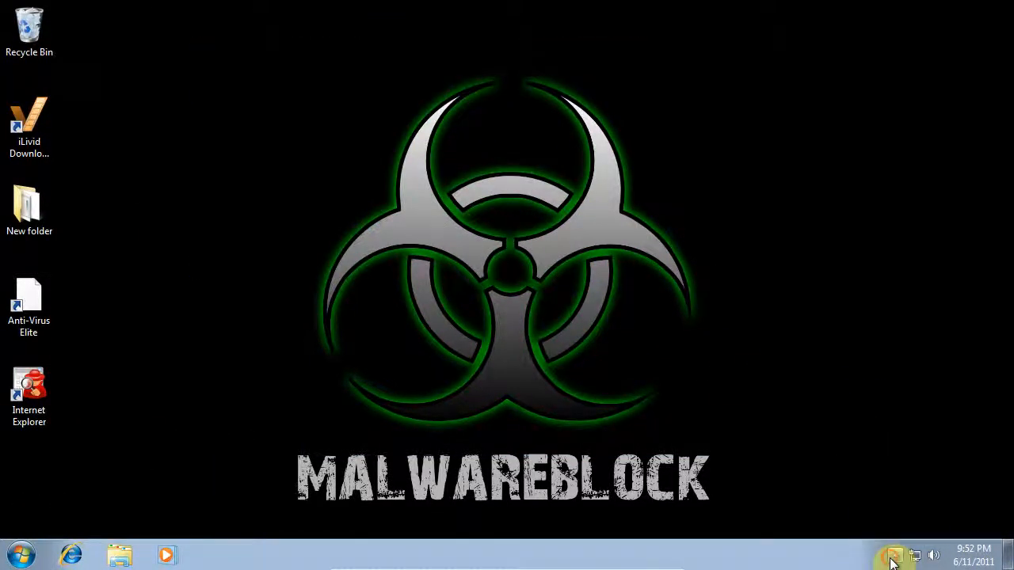
{"action": "double_click", "coordinate": [24, 385]}
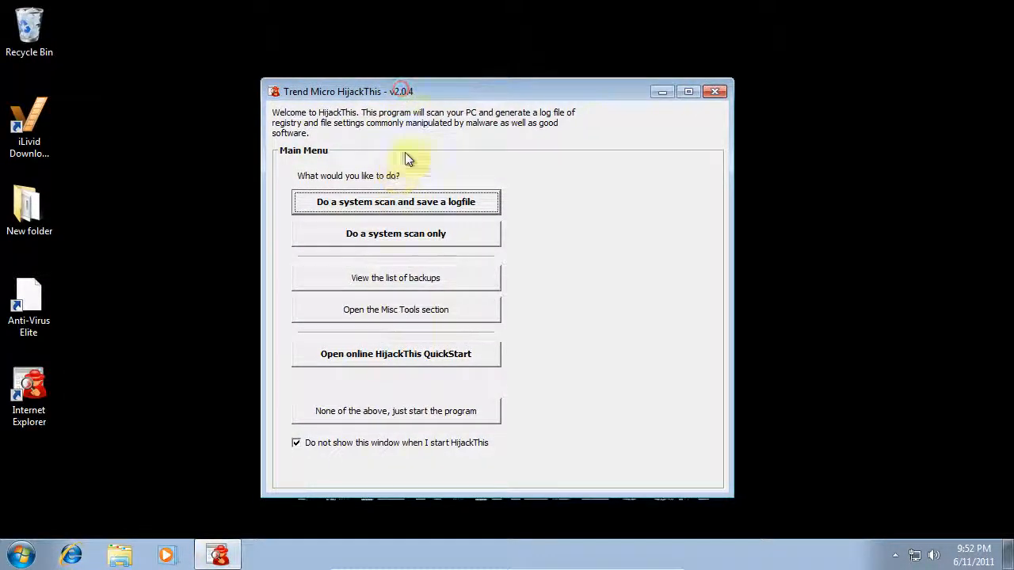
{"action": "left_click_drag", "start_coordinate": [413, 92], "coordinate": [442, 93]}
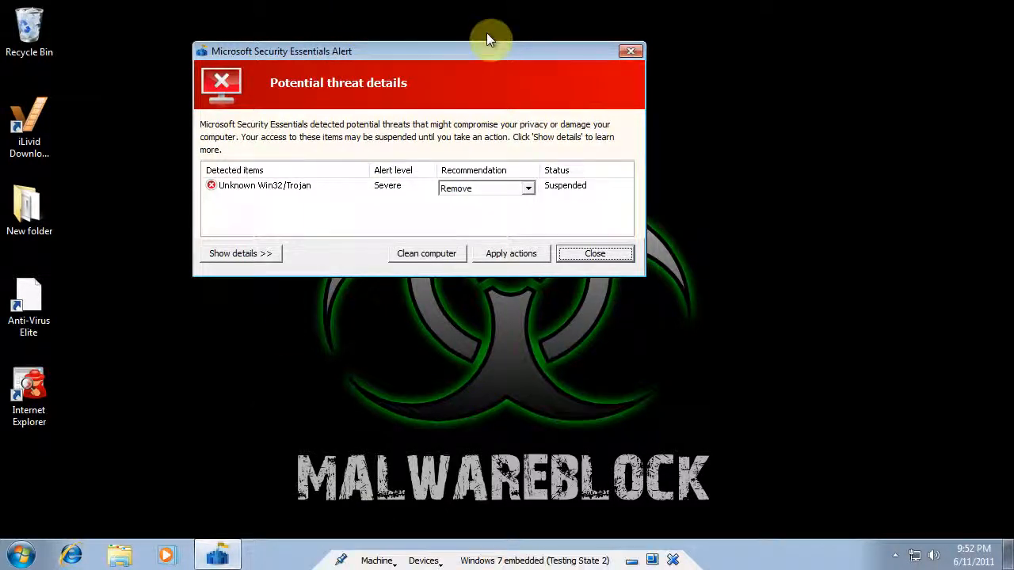
- Move the Microsoft Security Essentials Alert window toward the middle of the desktop and close it
{"action": "left_click_drag", "start_coordinate": [392, 54], "coordinate": [466, 52]}
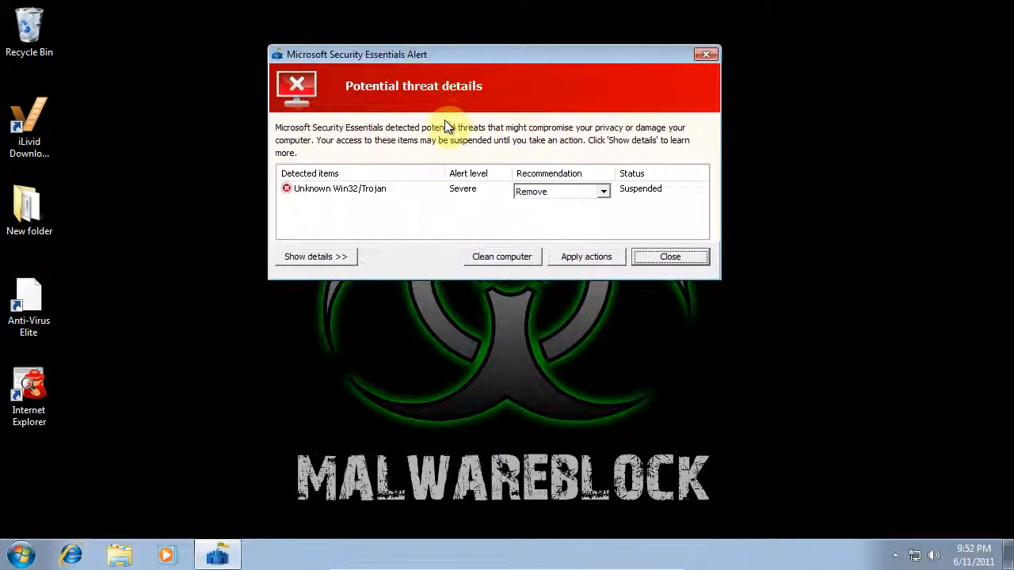
{"action": "left_click_drag", "start_coordinate": [346, 54], "coordinate": [333, 87]}
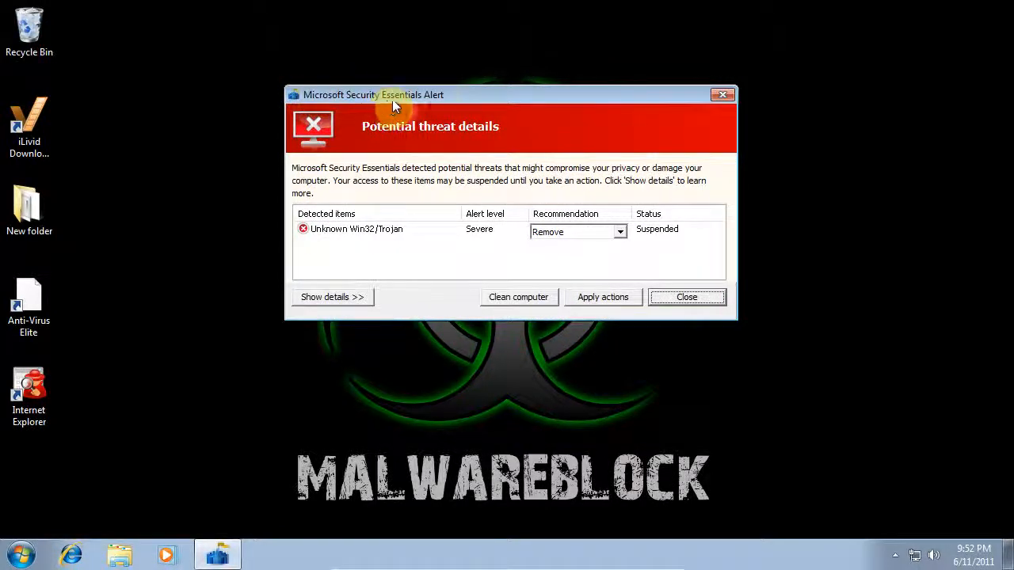
{"action": "left_click", "coordinate": [670, 304]}
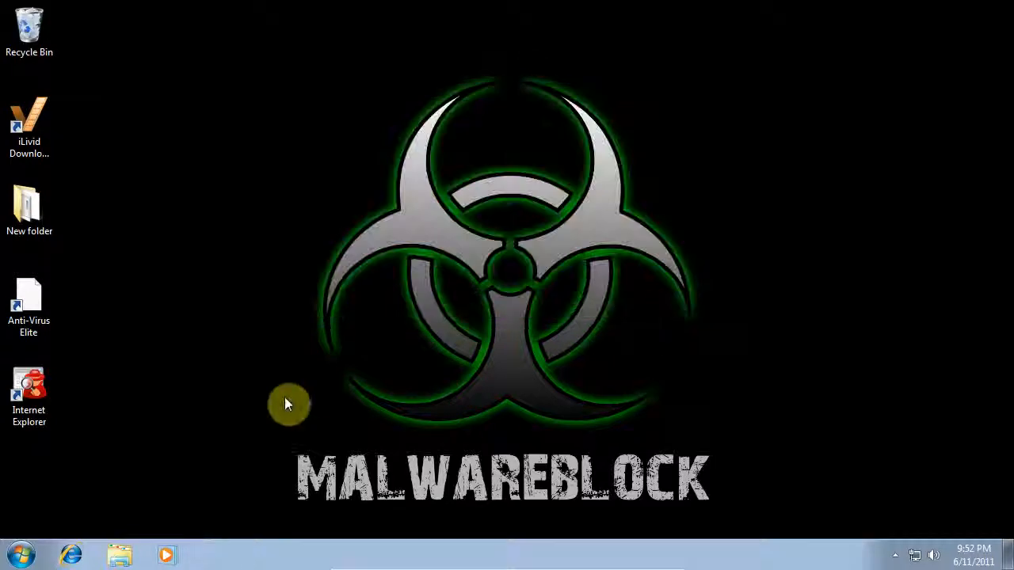
{"action": "left_click", "coordinate": [22, 555]}
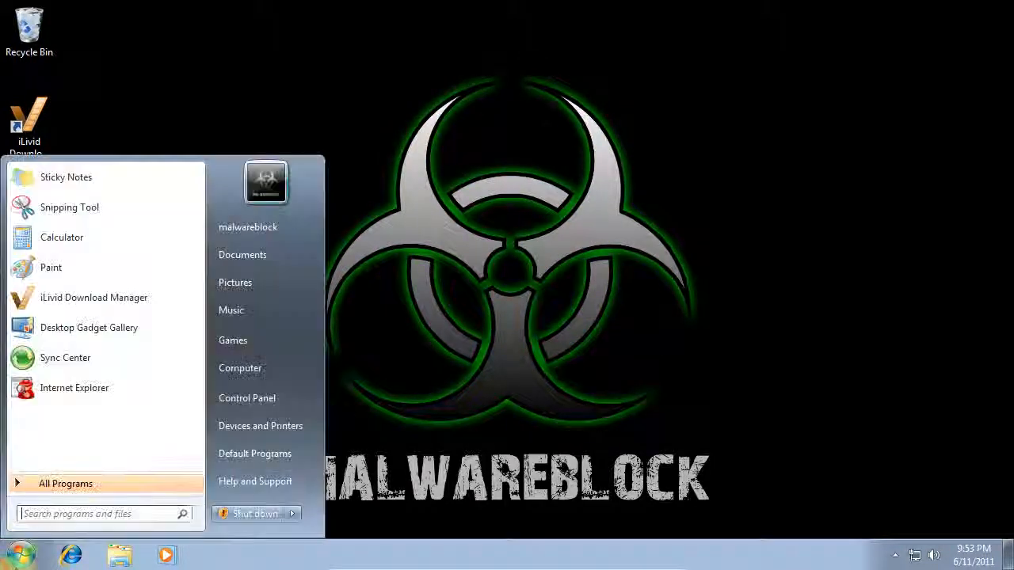
{"action": "left_click", "coordinate": [523, 361]}
{"action": "left_click", "coordinate": [21, 555]}
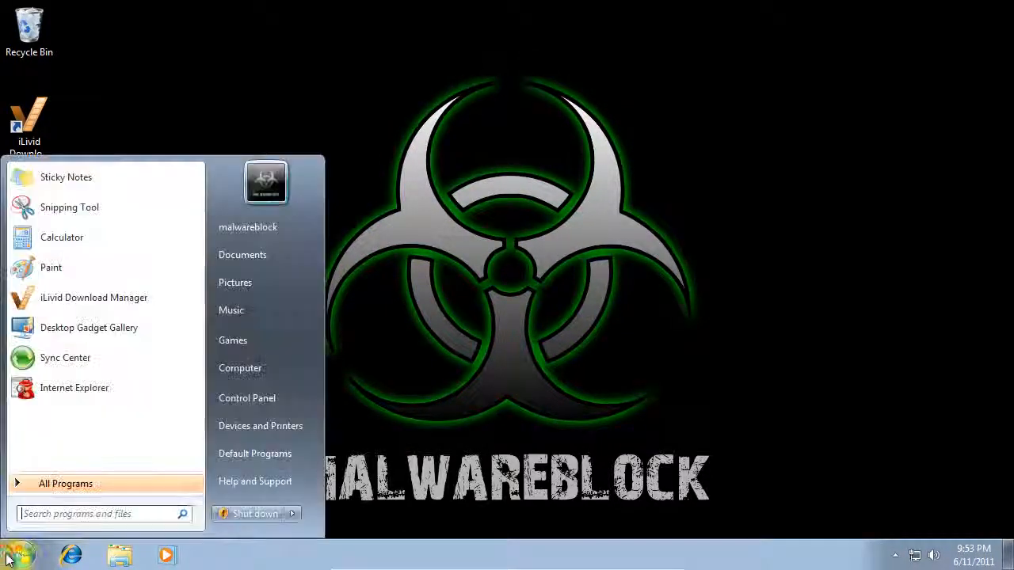
{"action": "left_click", "coordinate": [493, 124]}
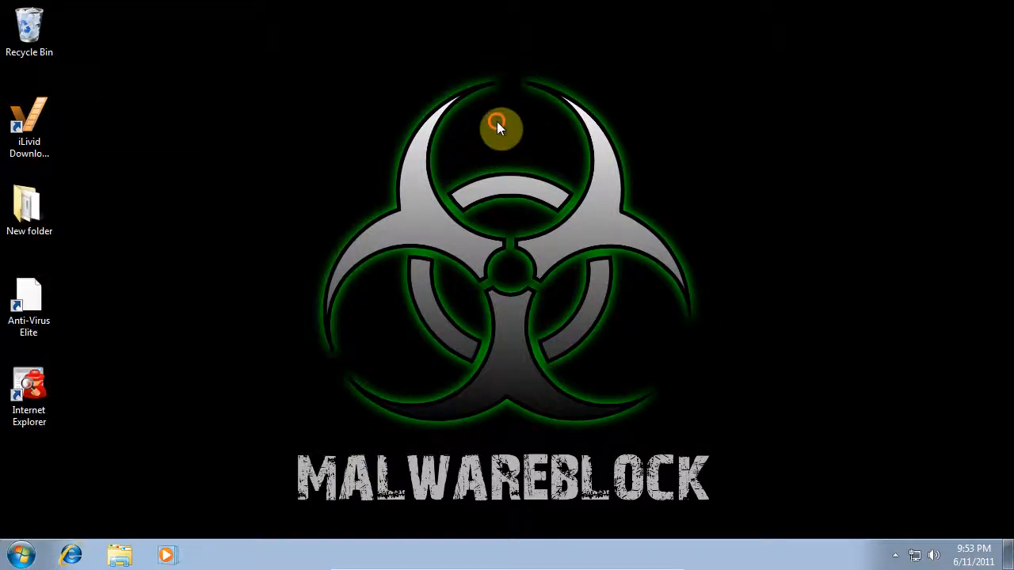
- Take the virtual machine out of full screen, check the host's tray icons, and switch the virtual machine back to full screen
{"action": "mouse_move", "coordinate": [662, 559]}
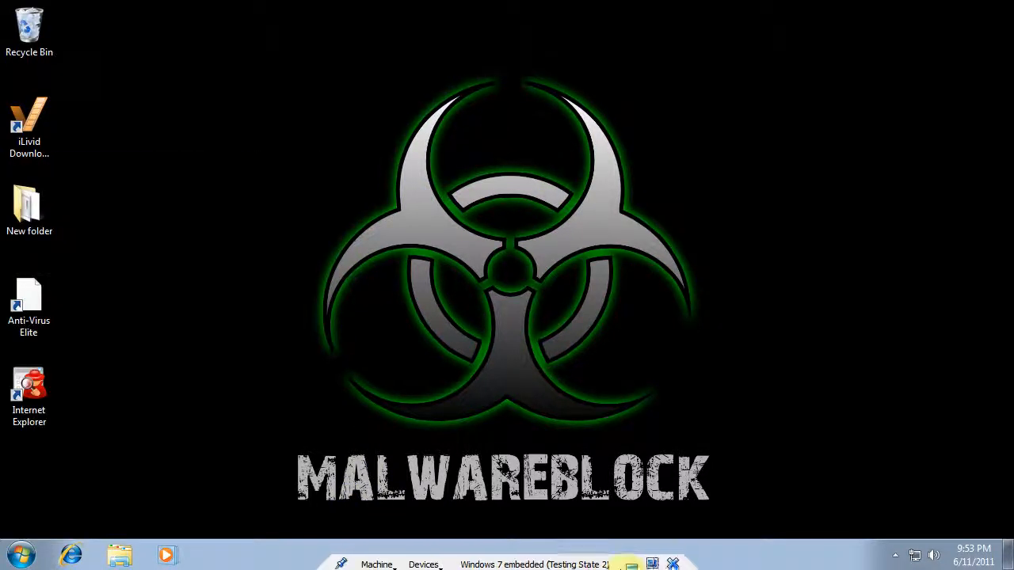
{"action": "left_click", "coordinate": [895, 555]}
{"action": "left_click", "coordinate": [894, 559]}
{"action": "mouse_move", "coordinate": [450, 562]}
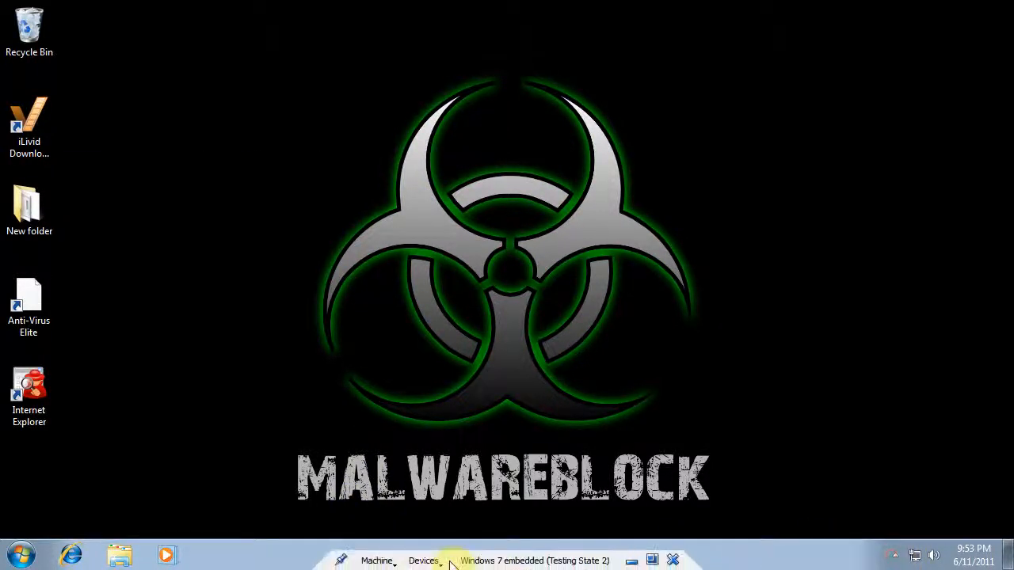
{"action": "left_click", "coordinate": [652, 560]}
{"action": "left_click", "coordinate": [857, 560]}
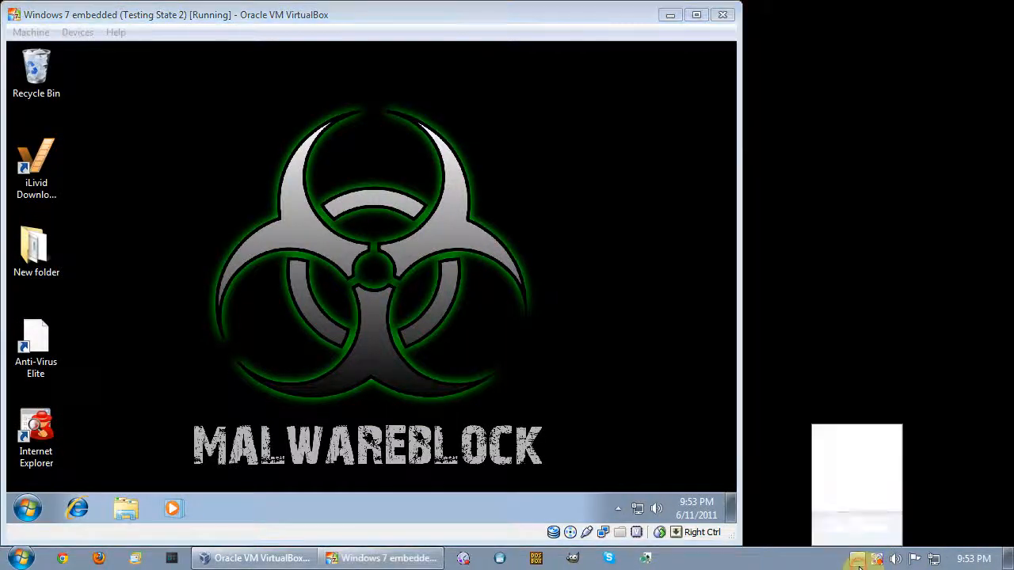
{"action": "right_click", "coordinate": [878, 559]}
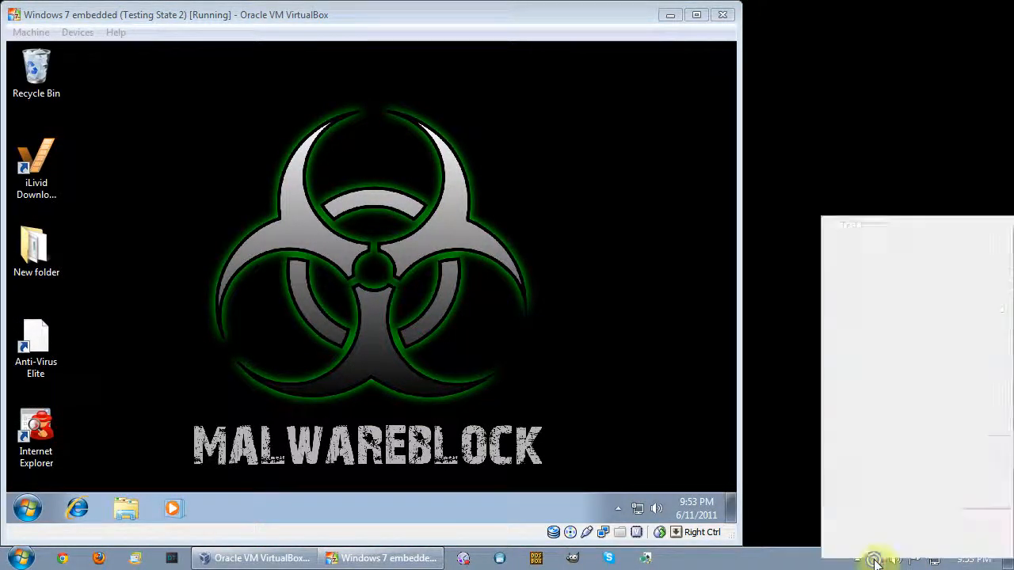
{"action": "left_click", "coordinate": [791, 338]}
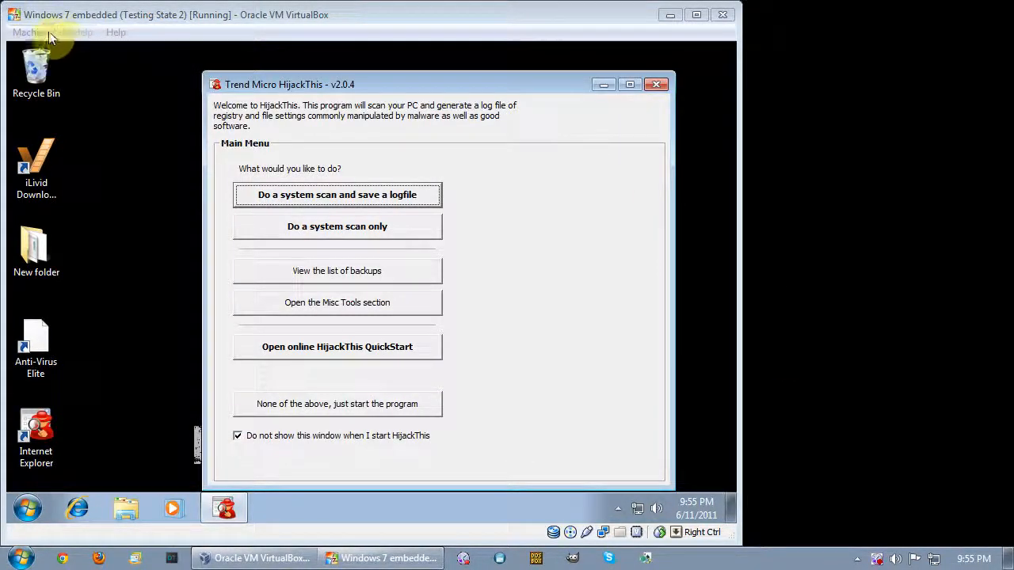
{"action": "left_click", "coordinate": [71, 32]}
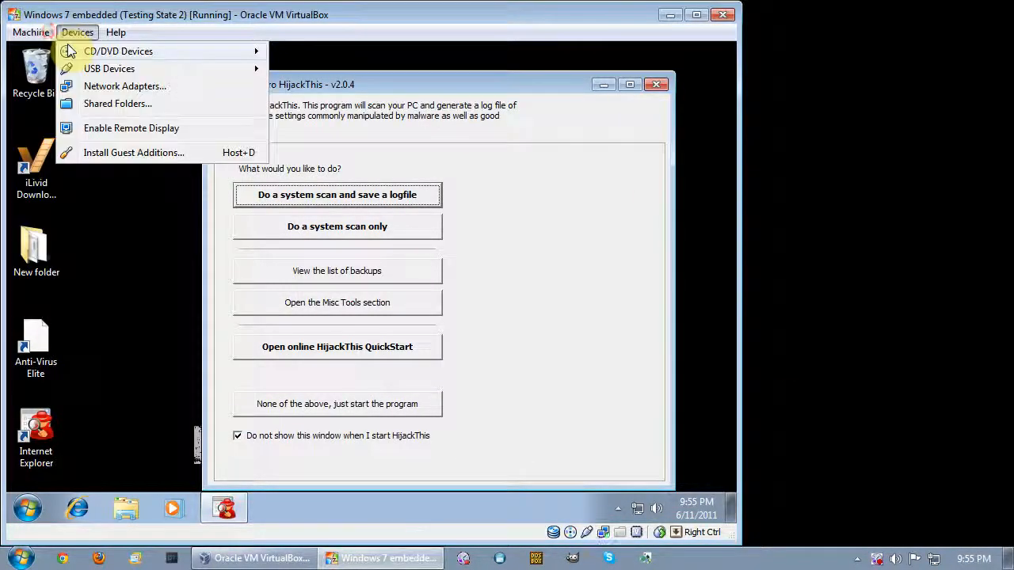
{"action": "left_click", "coordinate": [45, 50]}
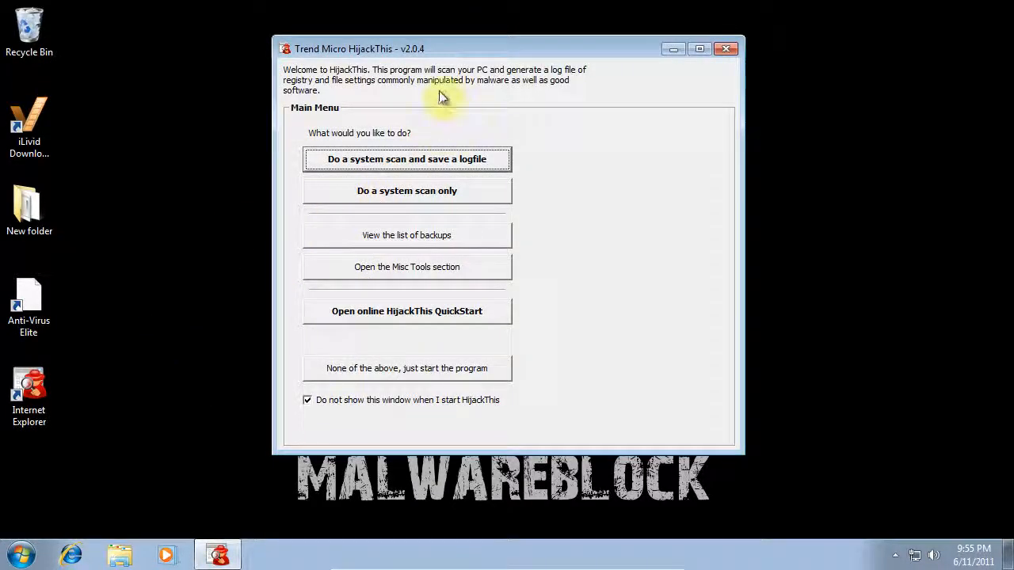
- Examine the malware removal tools in the Documents library and its rkill folder, and close the window
{"action": "key", "text": "super"}
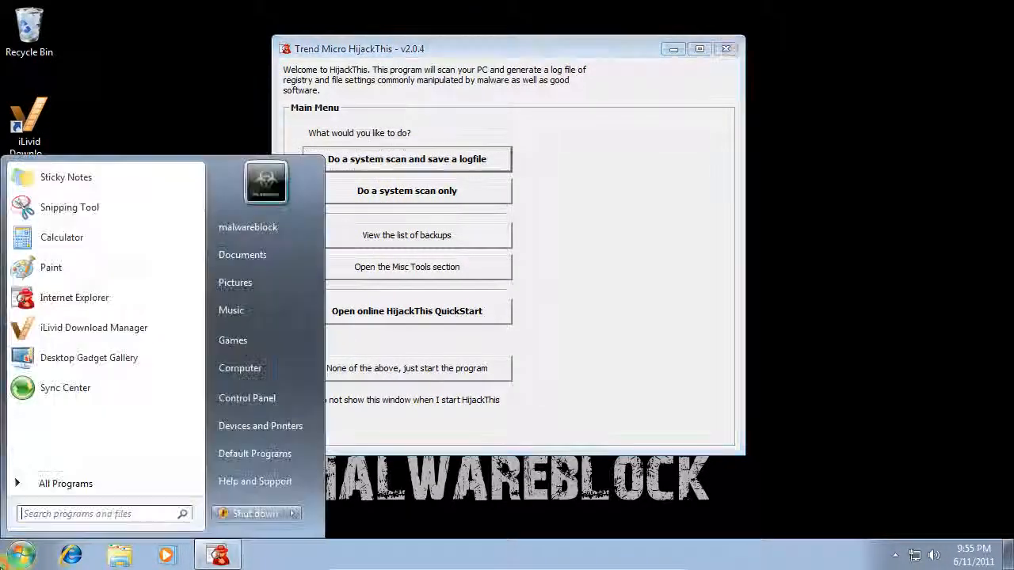
{"action": "left_click", "coordinate": [261, 256]}
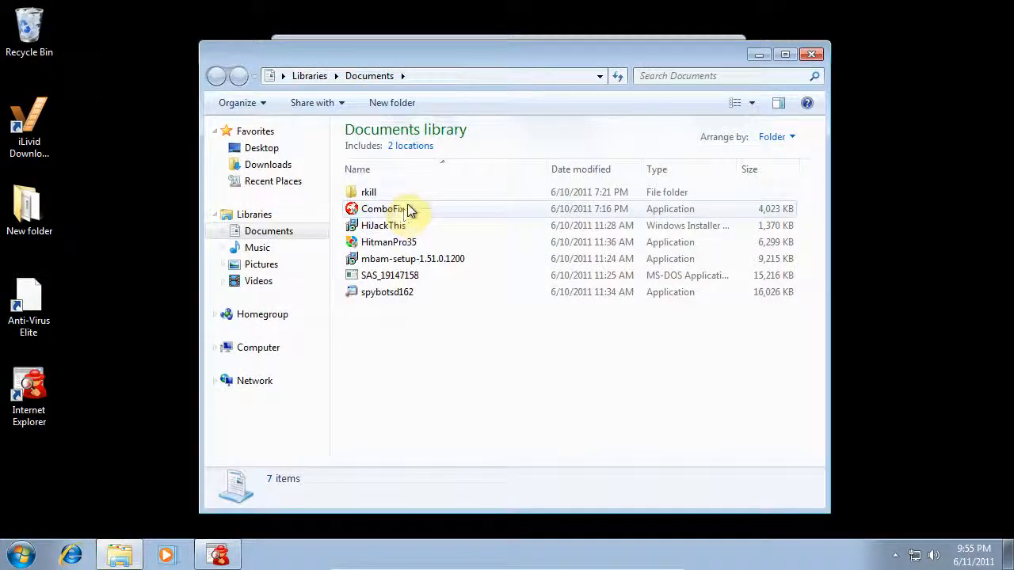
{"action": "double_click", "coordinate": [418, 196]}
{"action": "left_click_drag", "start_coordinate": [400, 341], "coordinate": [373, 344]}
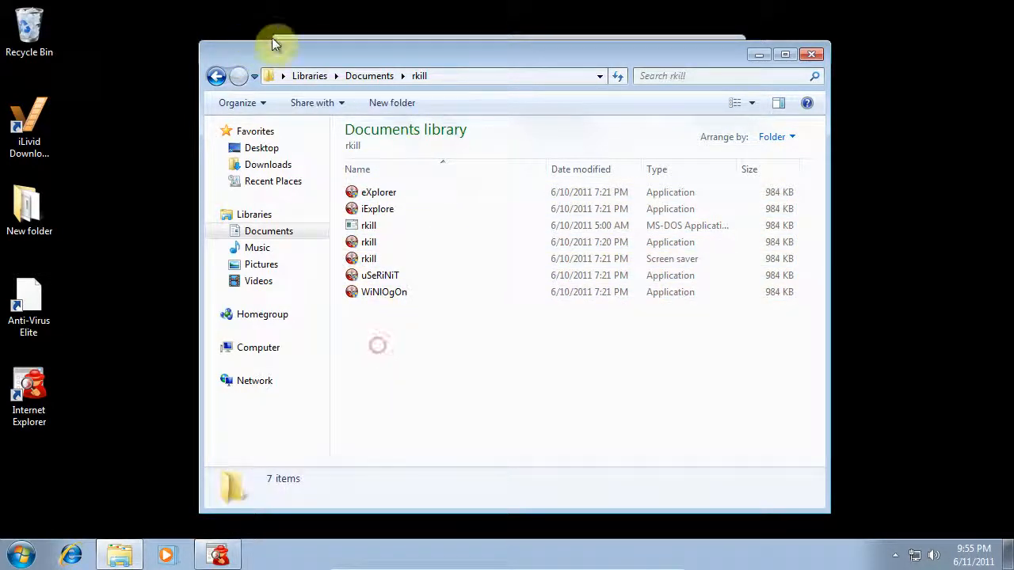
{"action": "left_click", "coordinate": [220, 82]}
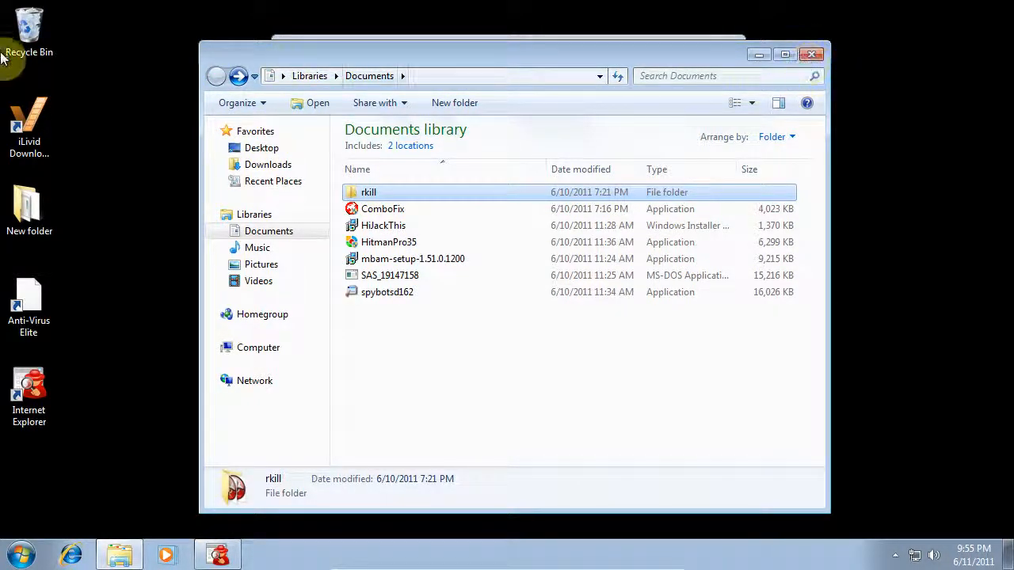
{"action": "mouse_move", "coordinate": [502, 61]}
{"action": "left_mouse_down"}
{"action": "mouse_move", "coordinate": [498, 72]}
{"action": "mouse_move", "coordinate": [490, 65]}
{"action": "left_mouse_up"}
{"action": "double_click", "coordinate": [373, 201]}
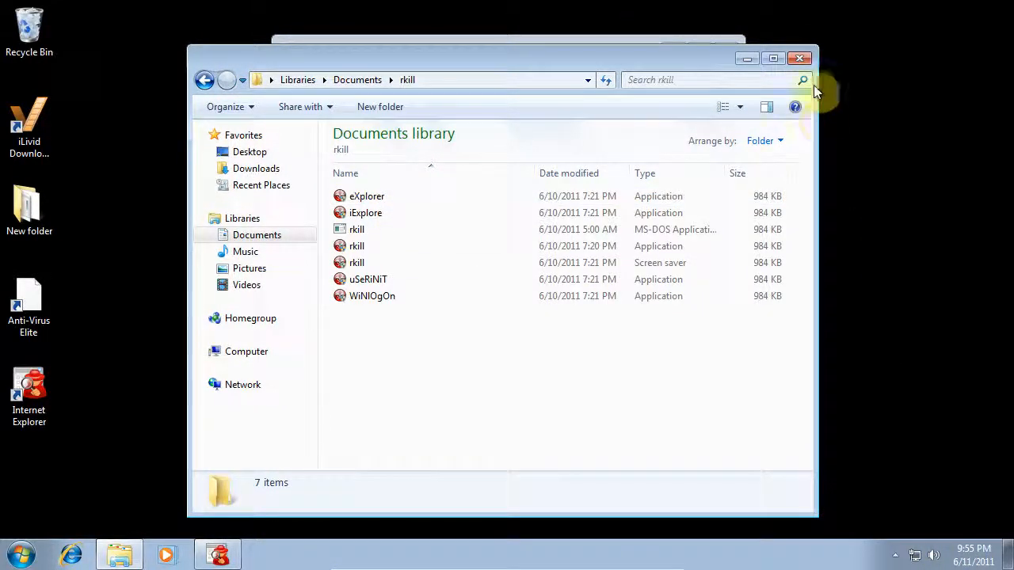
{"action": "left_click", "coordinate": [803, 59]}
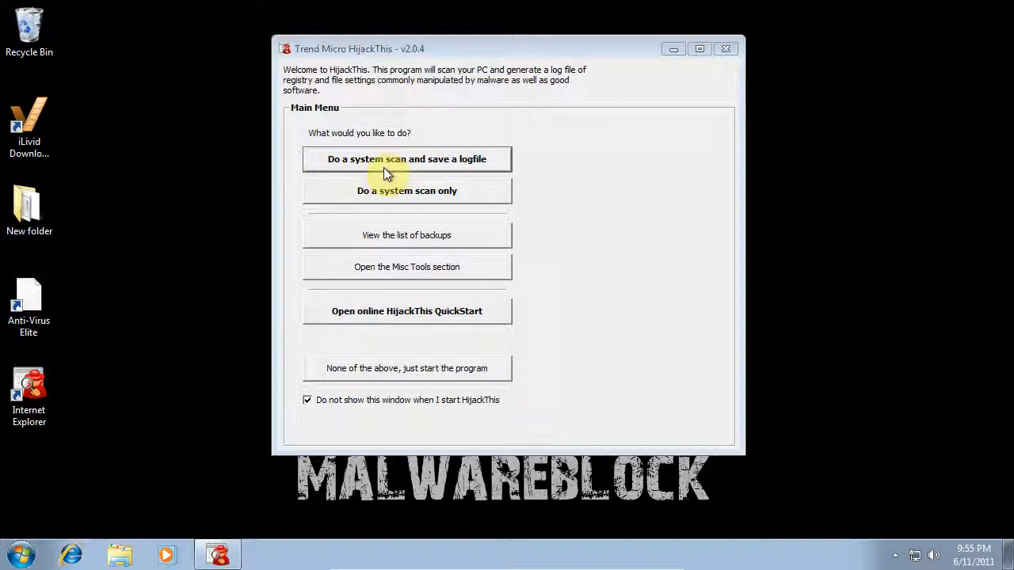
- Take the virtual machine out of full screen and run a HijackThis system scan with a saved logfile, acknowledging the Hosts file warning
{"action": "mouse_move", "coordinate": [673, 564]}
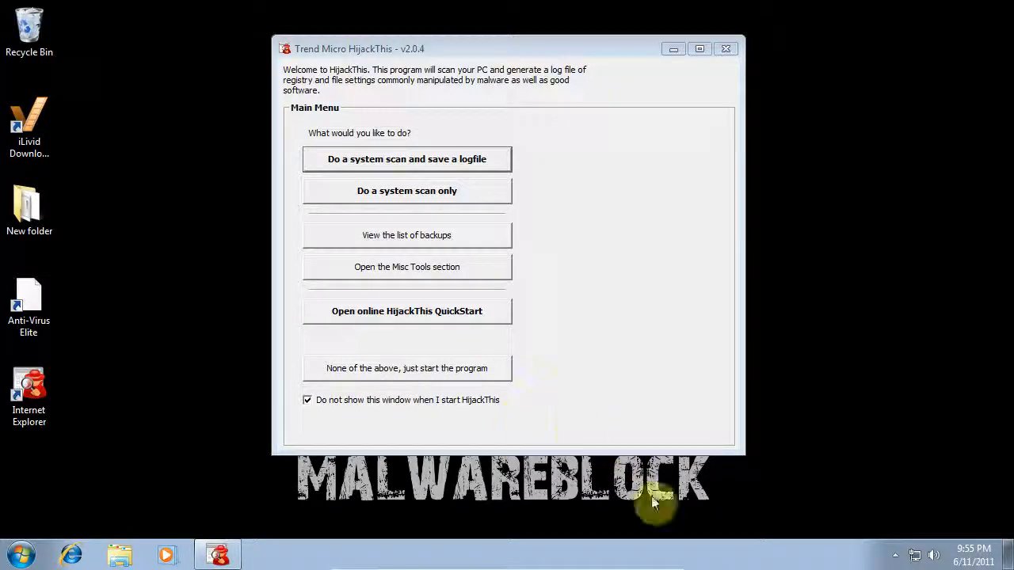
{"action": "left_click", "coordinate": [649, 558]}
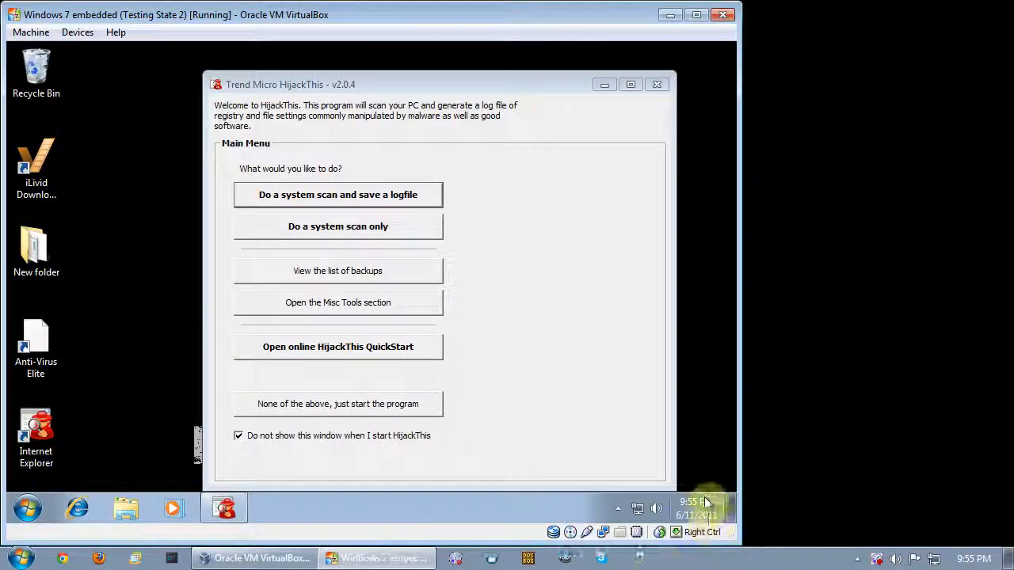
{"action": "left_click", "coordinate": [349, 200]}
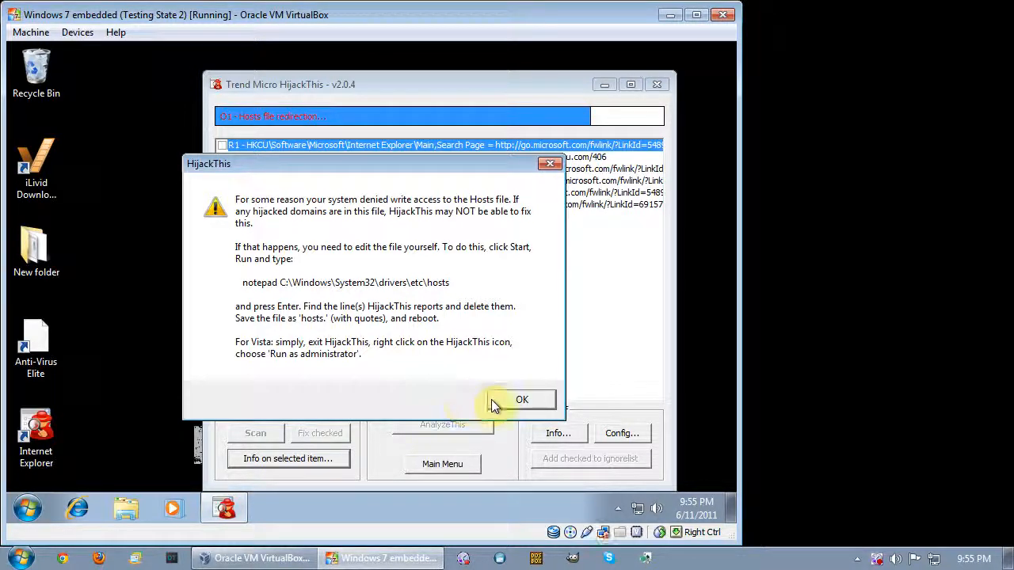
{"action": "left_click", "coordinate": [535, 402]}
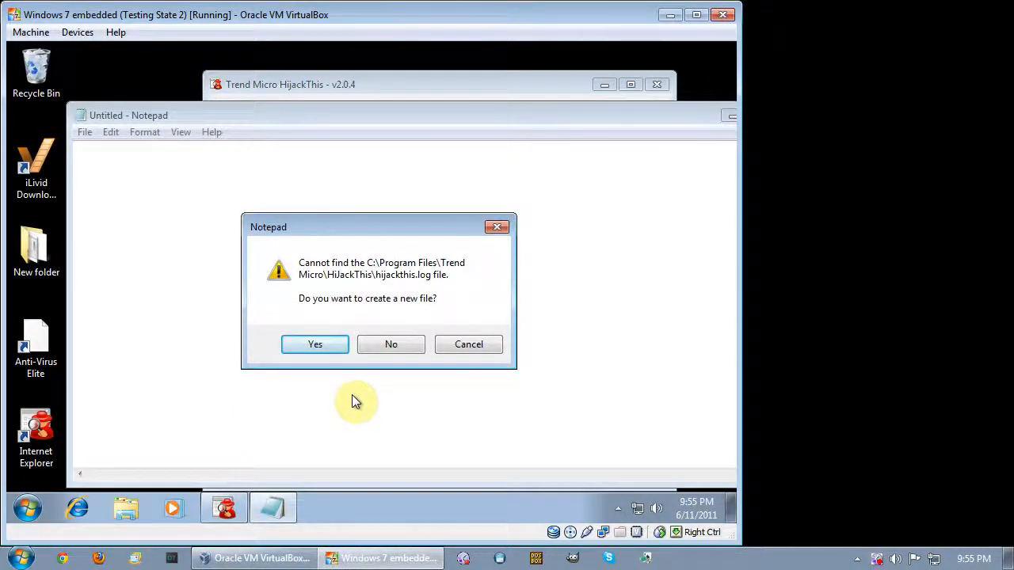
- Agree to create the missing hijackthis.log file, bring the whole Notepad window into view and close it
{"action": "left_click", "coordinate": [315, 344]}
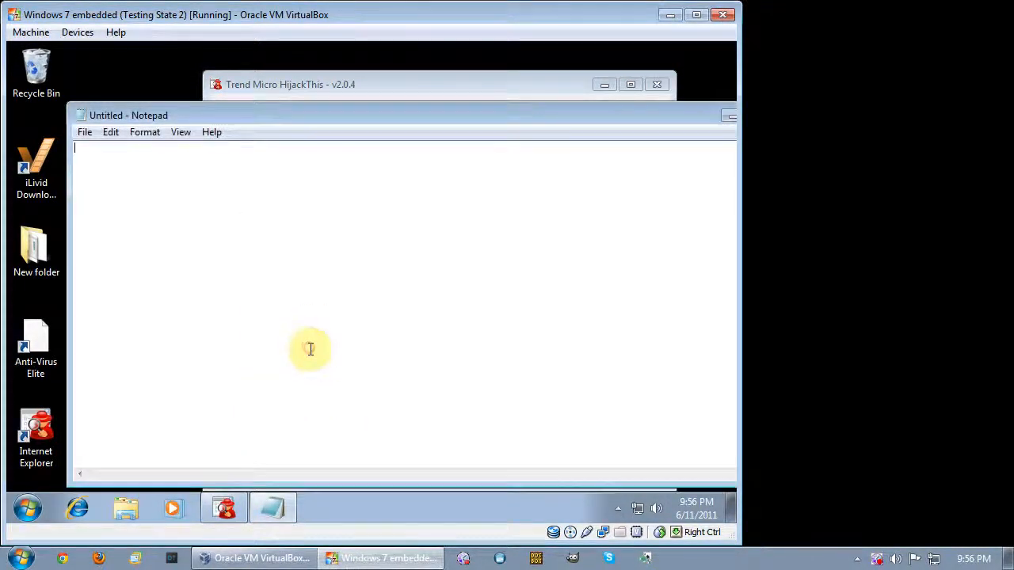
{"action": "left_click_drag", "start_coordinate": [706, 114], "coordinate": [469, 113]}
{"action": "left_click", "coordinate": [529, 111]}
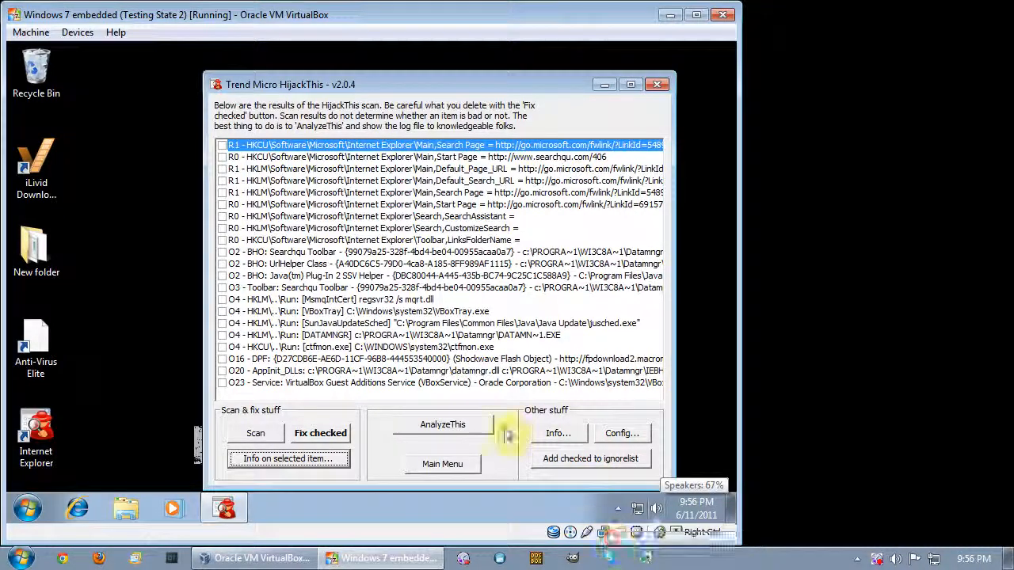
- Disconnect the network cable of Adapter 1 in the virtual machine's network adapter settings, keeping it attached to NAT
{"action": "left_click", "coordinate": [665, 543]}
{"action": "left_click", "coordinate": [309, 229]}
{"action": "left_click", "coordinate": [327, 227]}
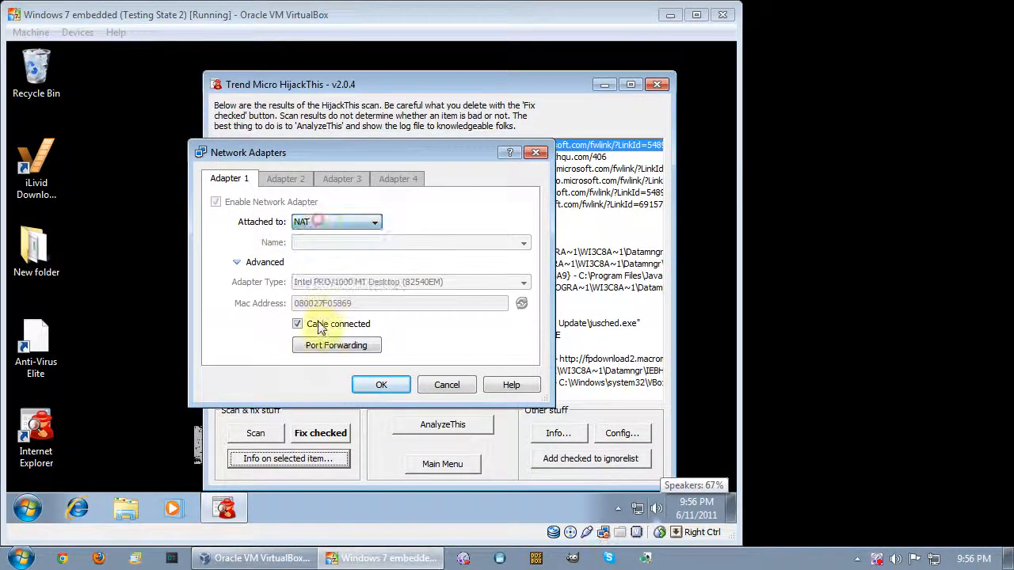
{"action": "left_click", "coordinate": [297, 324]}
{"action": "left_click", "coordinate": [382, 385]}
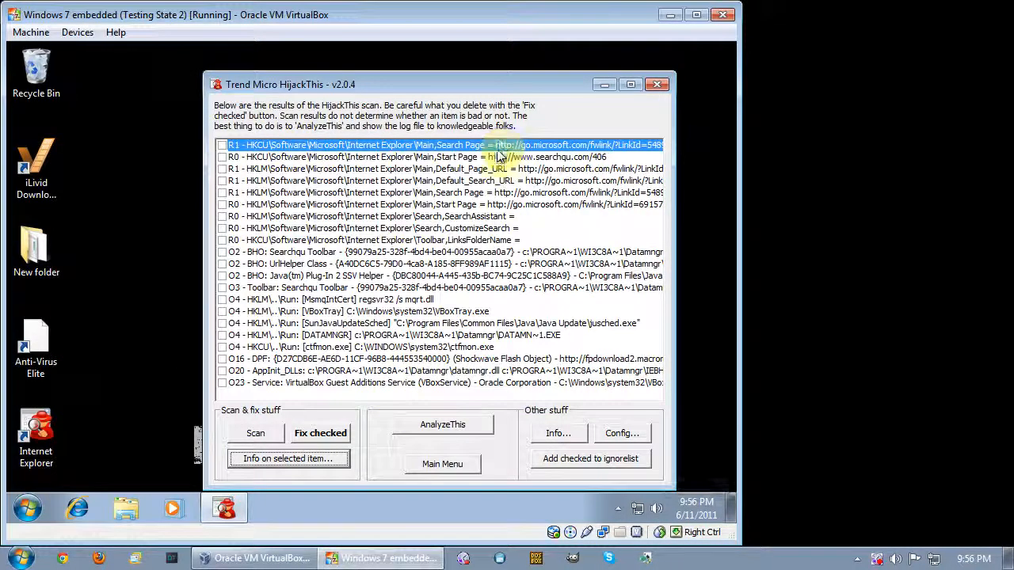
- Return the virtual machine to full screen and rescan the system with HijackThis, acknowledging the Hosts file warning
{"action": "left_click", "coordinate": [31, 31]}
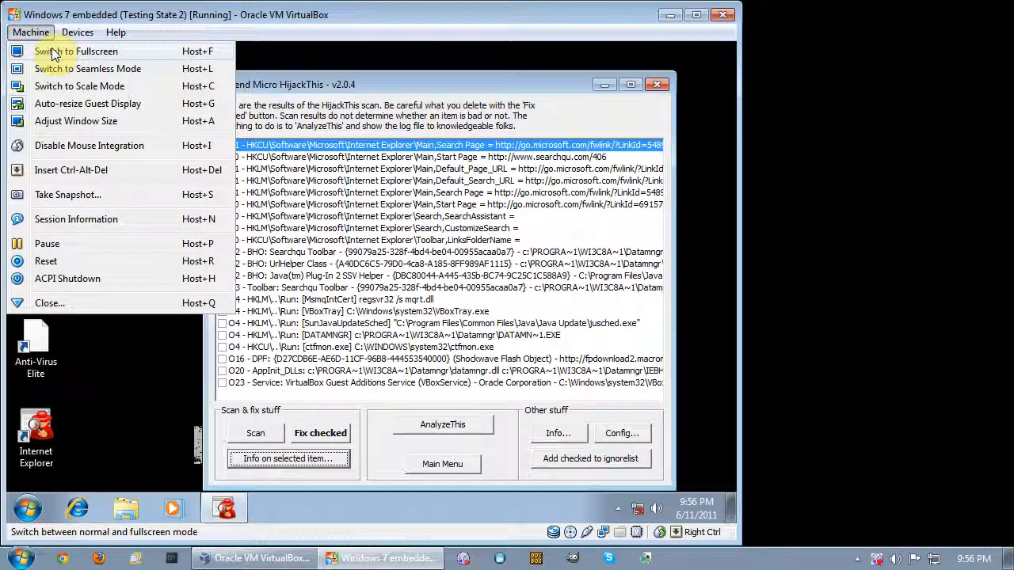
{"action": "left_click", "coordinate": [49, 49]}
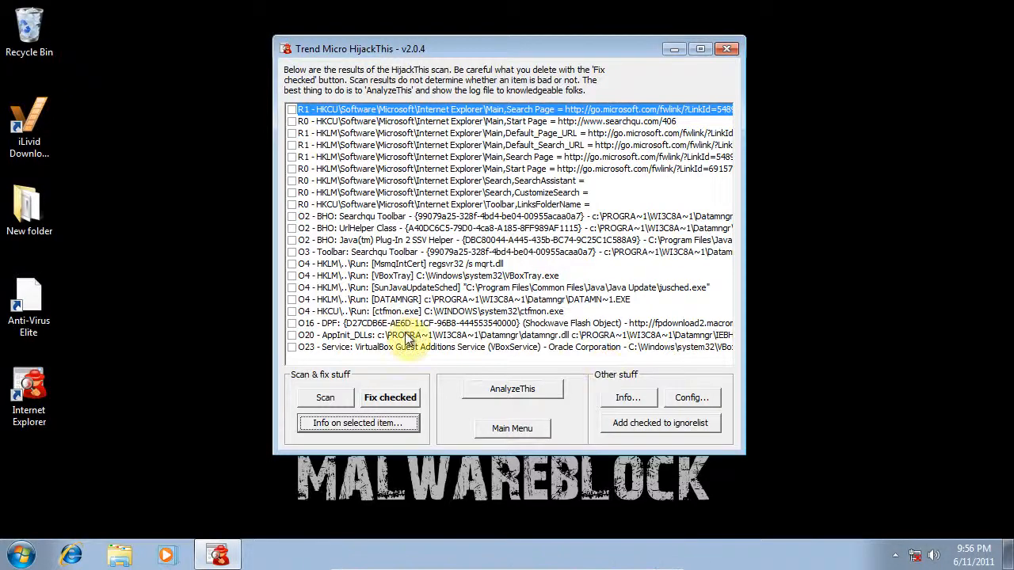
{"action": "left_click", "coordinate": [328, 405]}
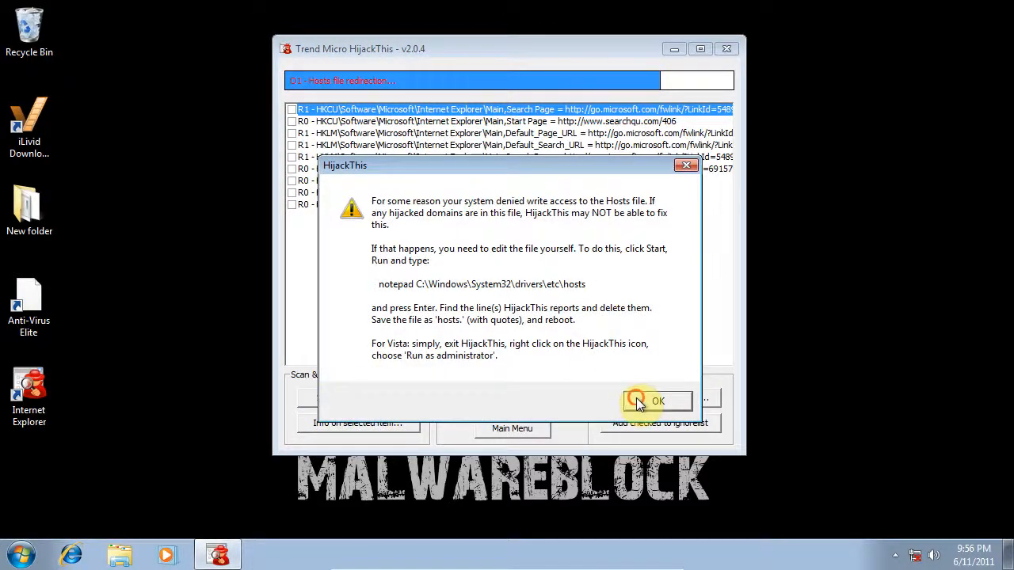
{"action": "left_click", "coordinate": [638, 402]}
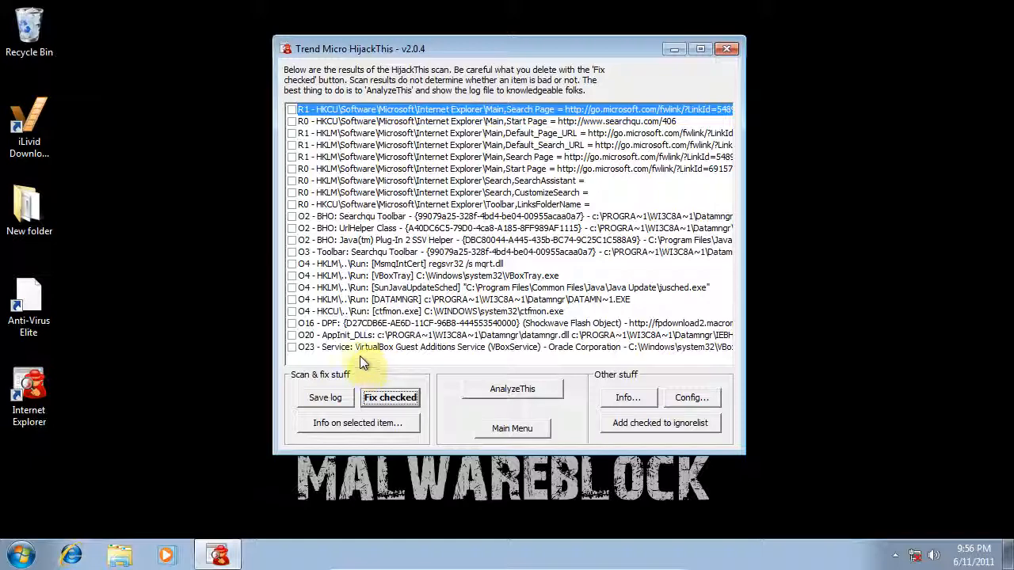
- Widen the HijackThis window so the long scan entries fit, and reposition it closer to the middle of the desktop
{"action": "left_click", "coordinate": [657, 348]}
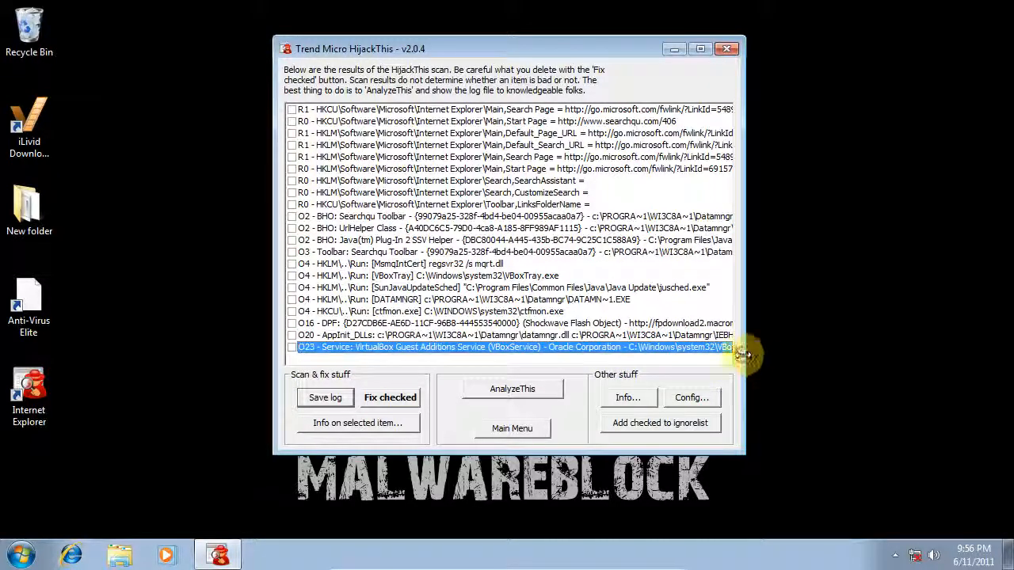
{"action": "left_click_drag", "start_coordinate": [746, 351], "coordinate": [913, 366]}
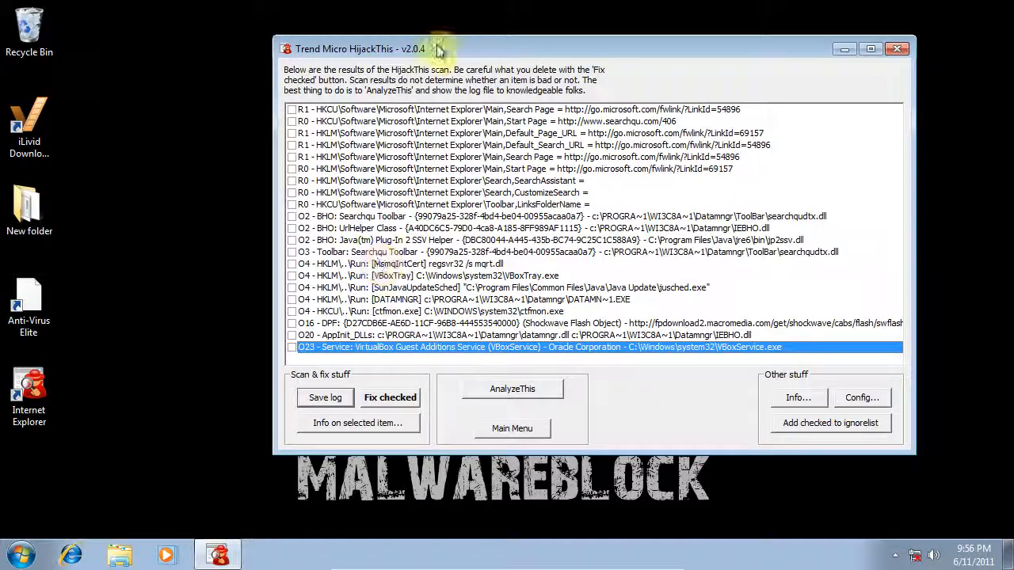
{"action": "left_click_drag", "start_coordinate": [433, 47], "coordinate": [360, 68]}
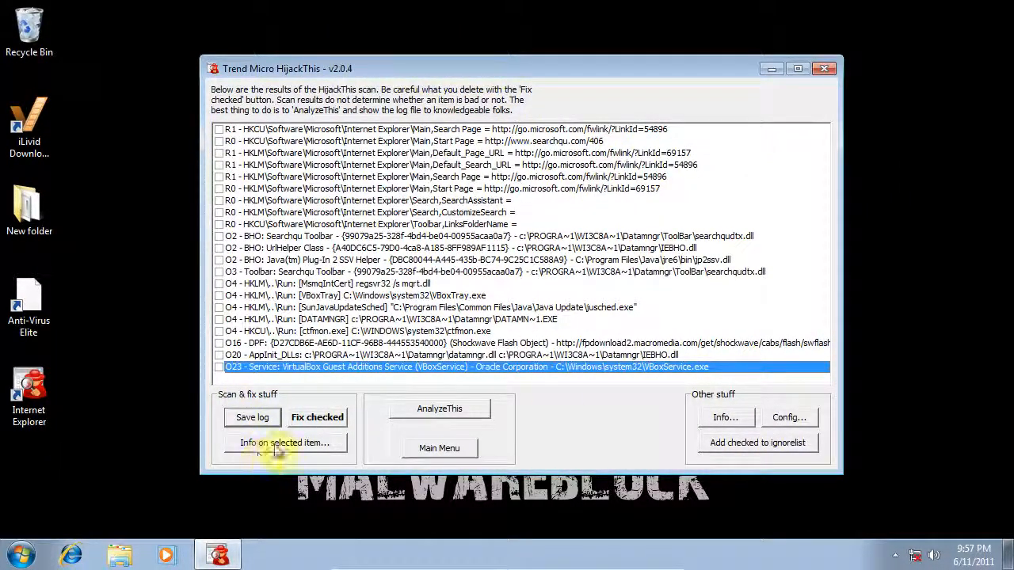
- Mark every entry in the HijackThis scan results for fixing, from the R1 Search Page entry down to the O23 VirtualBox service
{"action": "left_click", "coordinate": [218, 129]}
{"action": "left_click", "coordinate": [220, 141]}
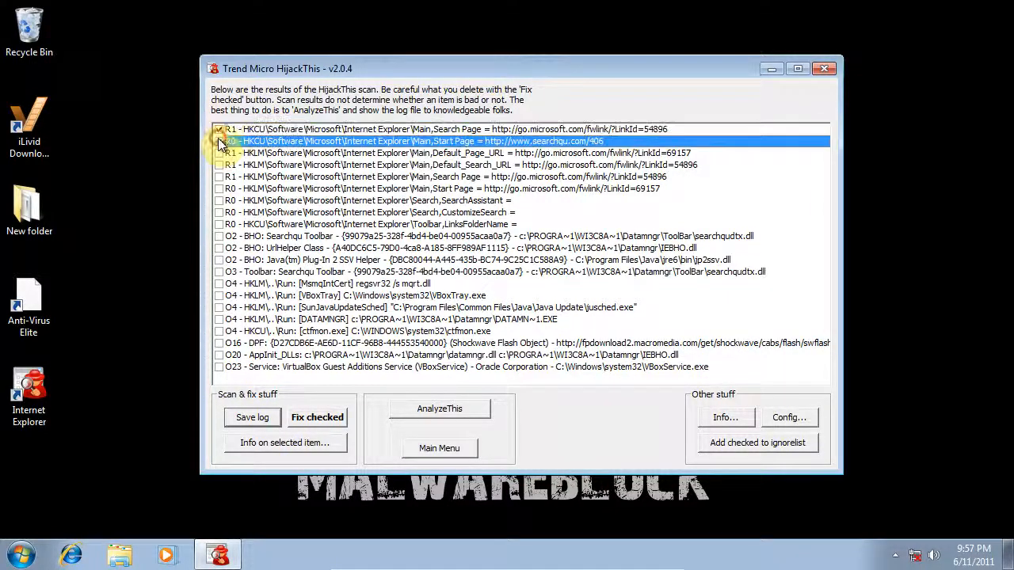
{"action": "left_click", "coordinate": [219, 153]}
{"action": "left_click", "coordinate": [218, 164]}
{"action": "left_click", "coordinate": [219, 176]}
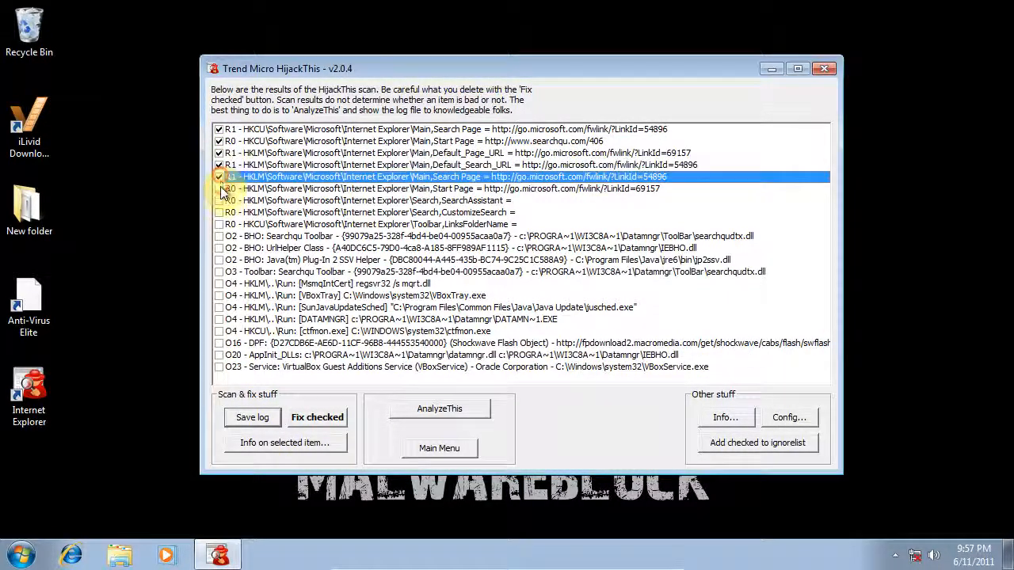
{"action": "left_click", "coordinate": [219, 188]}
{"action": "left_click", "coordinate": [218, 202]}
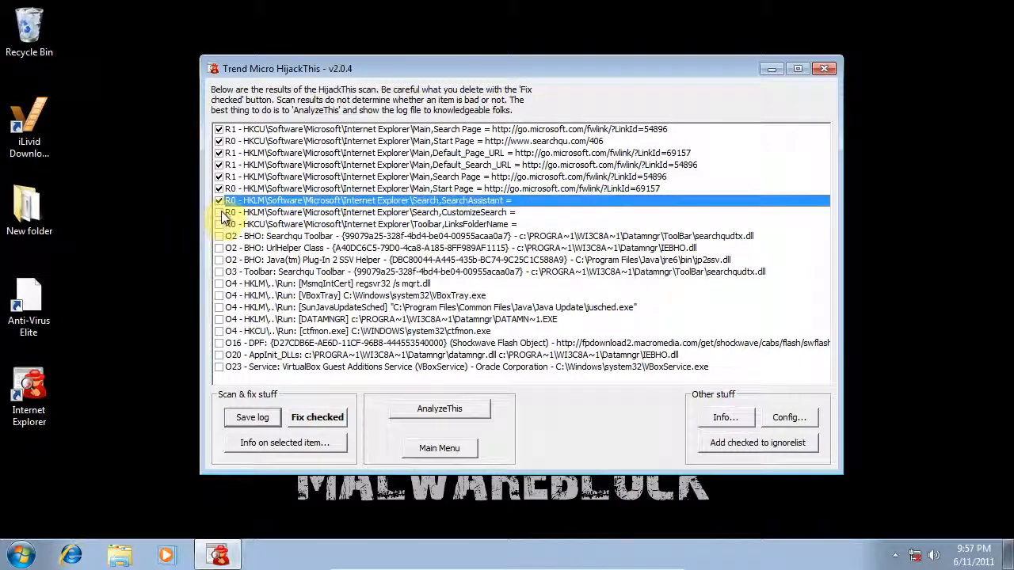
{"action": "left_click", "coordinate": [219, 212]}
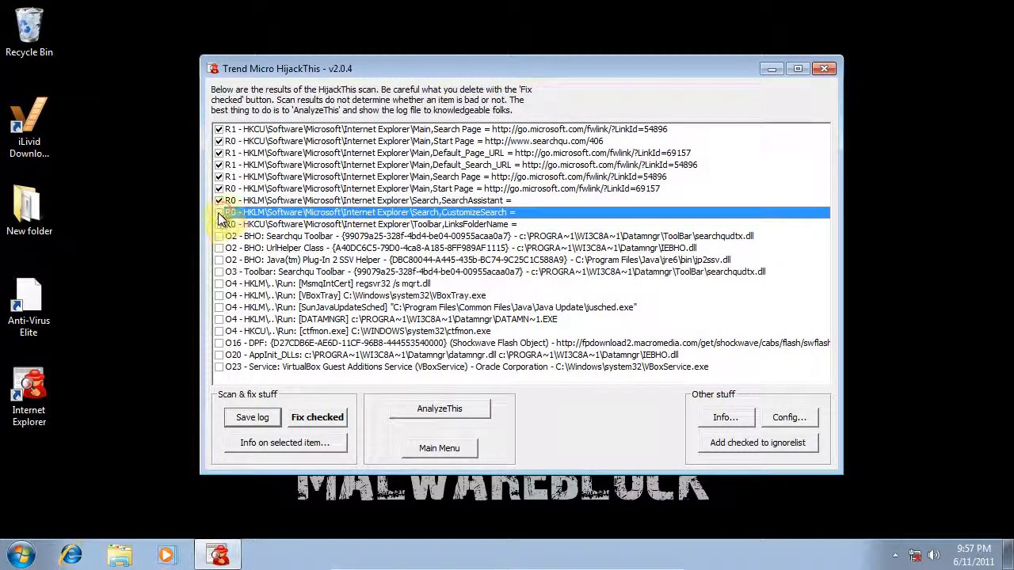
{"action": "left_click", "coordinate": [219, 224]}
{"action": "left_click", "coordinate": [219, 236]}
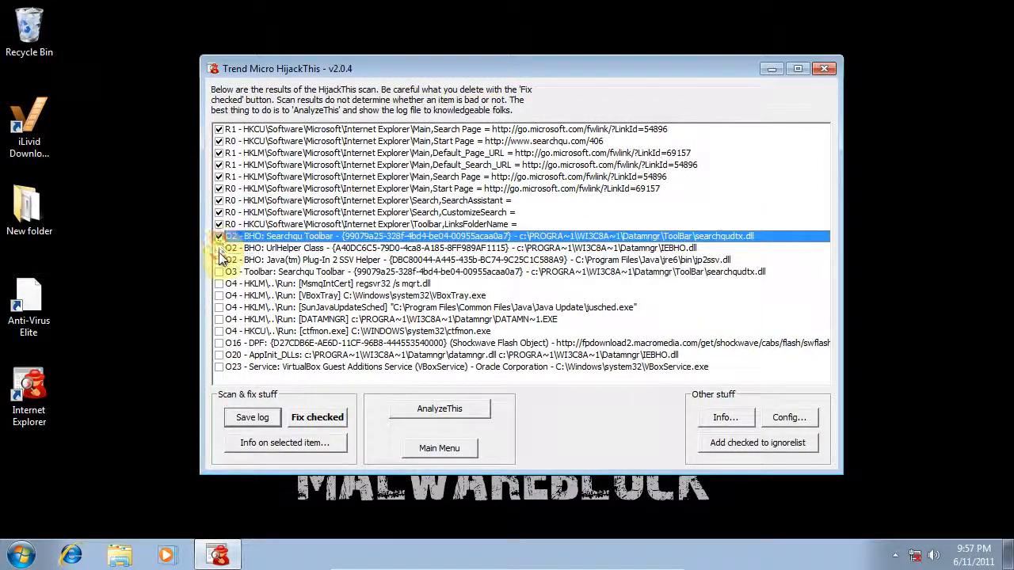
{"action": "left_click", "coordinate": [218, 247]}
{"action": "left_click", "coordinate": [219, 260]}
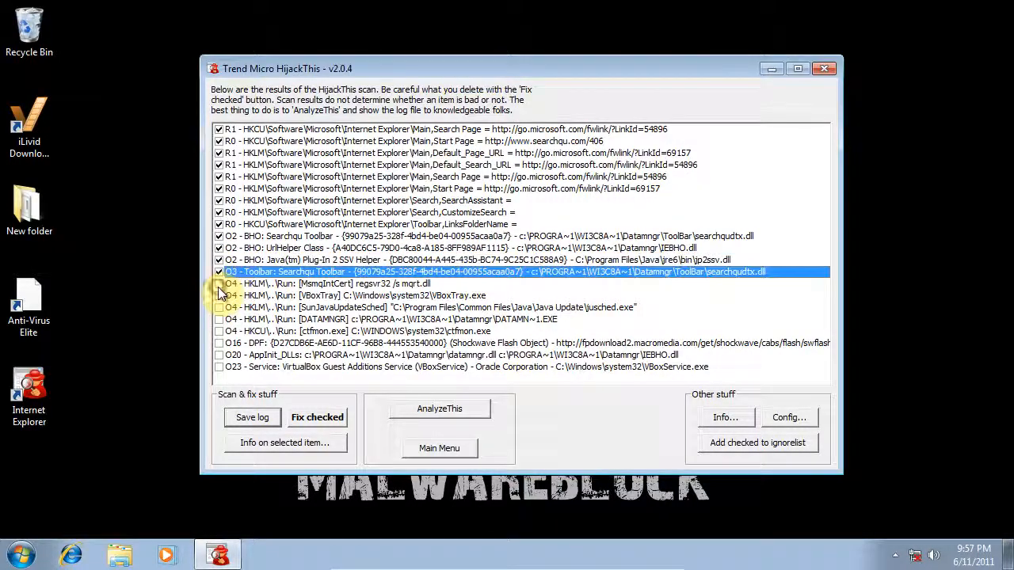
{"action": "left_click", "coordinate": [219, 272]}
{"action": "left_click", "coordinate": [218, 283]}
{"action": "left_click", "coordinate": [218, 295]}
{"action": "left_click", "coordinate": [218, 307]}
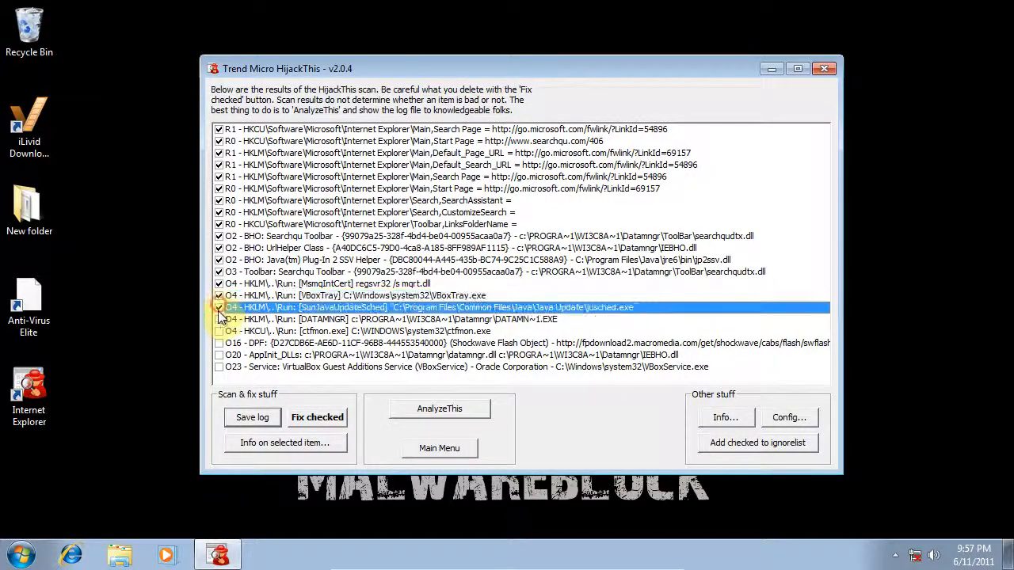
{"action": "left_click", "coordinate": [218, 319]}
{"action": "left_click", "coordinate": [219, 331]}
{"action": "left_click", "coordinate": [219, 343]}
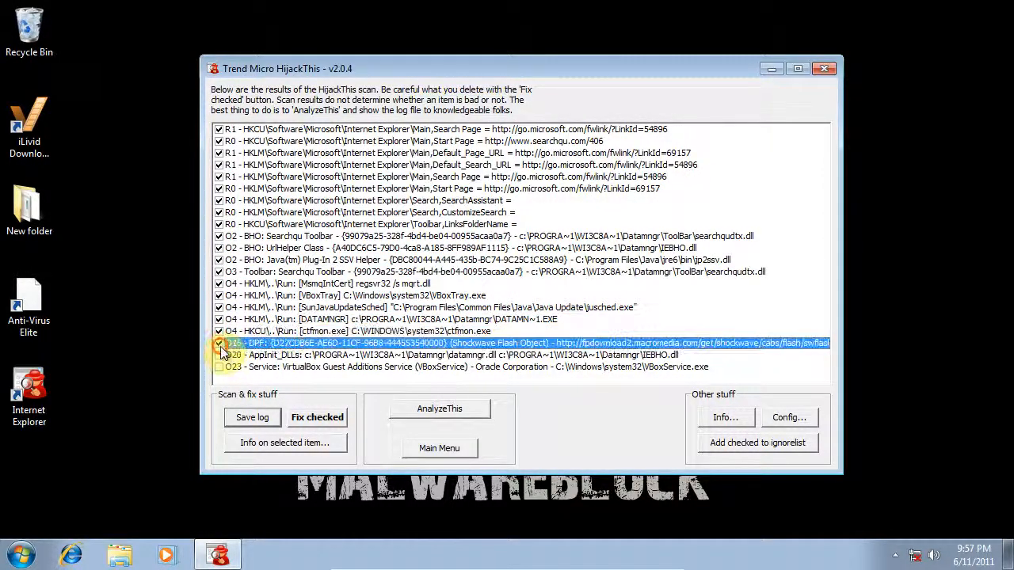
{"action": "left_click", "coordinate": [219, 355]}
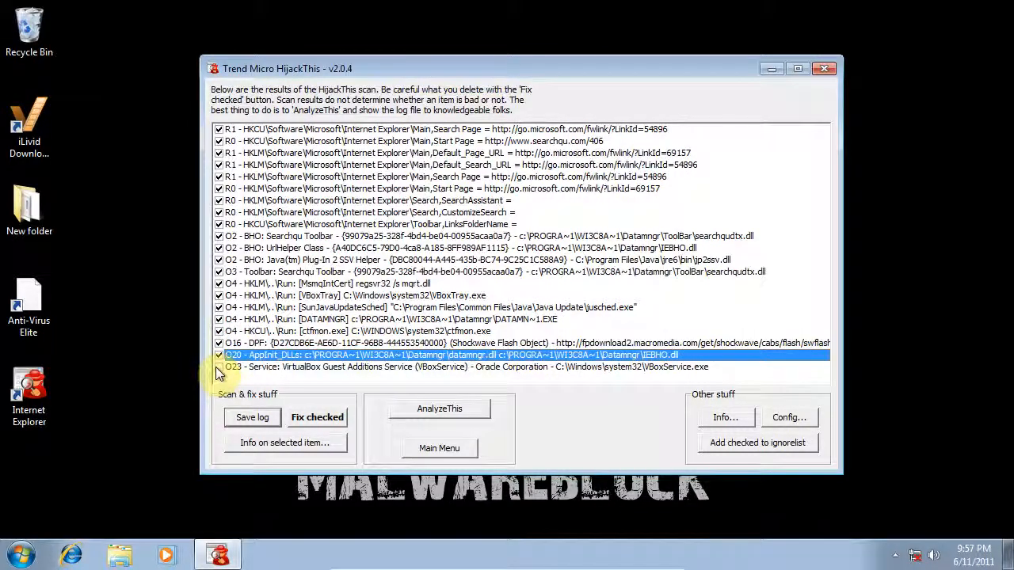
{"action": "left_click", "coordinate": [218, 366]}
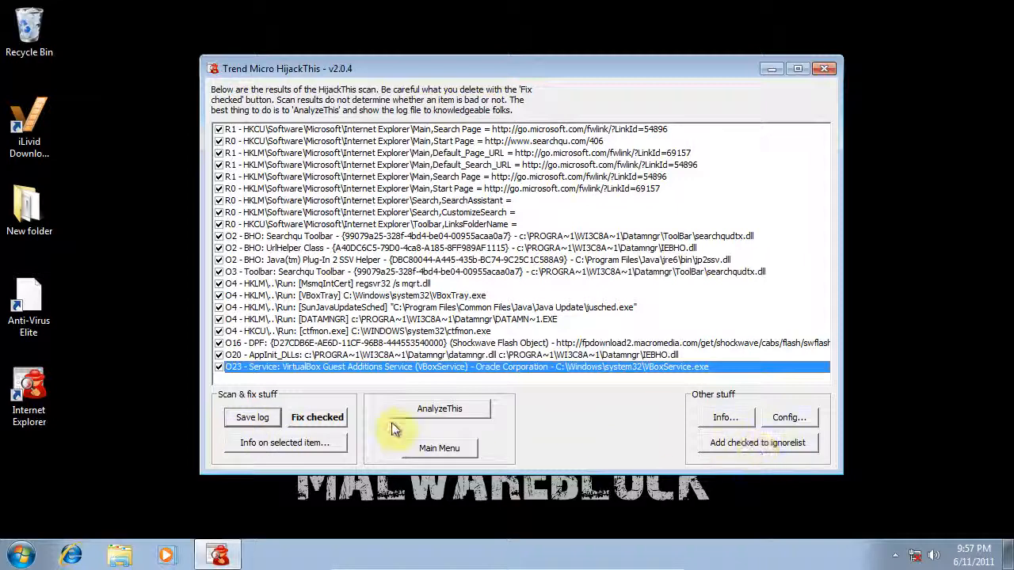
- Try to fix all scan results, decline the fix-everything warning, and unmark the O23 VirtualBox Guest Additions Service entry
{"action": "left_click", "coordinate": [307, 422]}
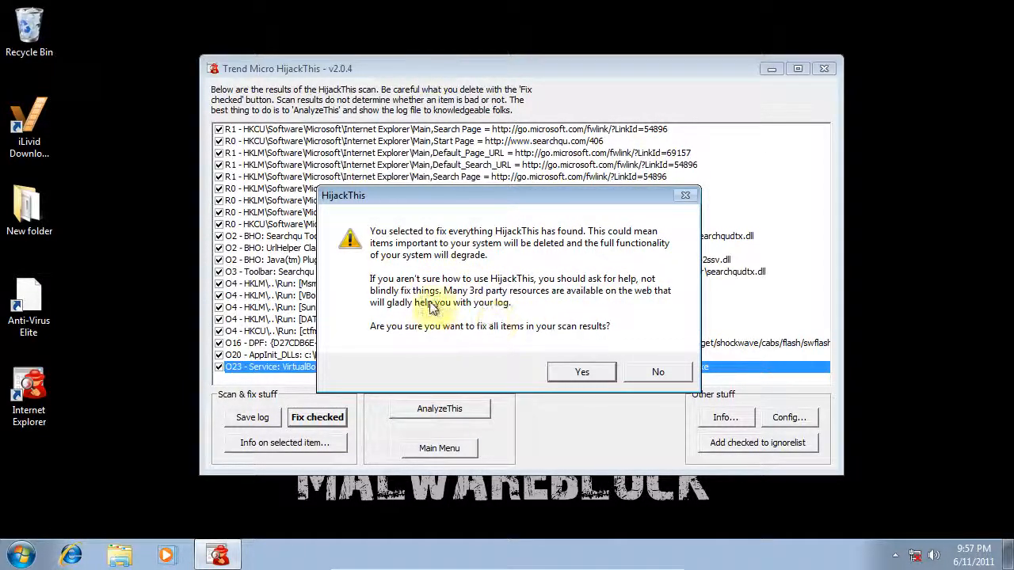
{"action": "left_click", "coordinate": [686, 378]}
{"action": "left_click", "coordinate": [219, 368]}
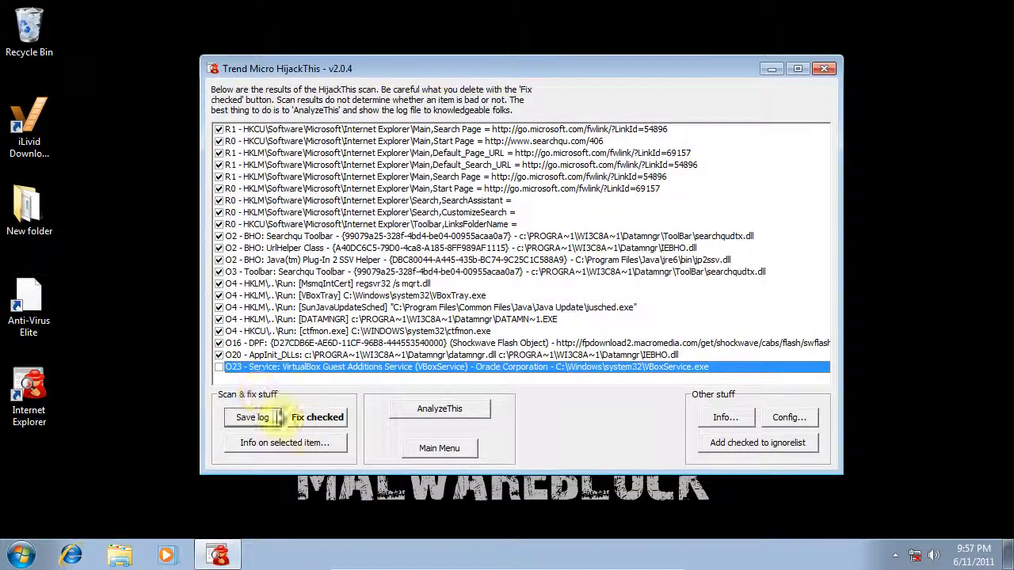
- Fix the marked scan entries, confirming the permanent deletion, submitting the error report and acknowledging the BHO removal warning
{"action": "left_click", "coordinate": [314, 417]}
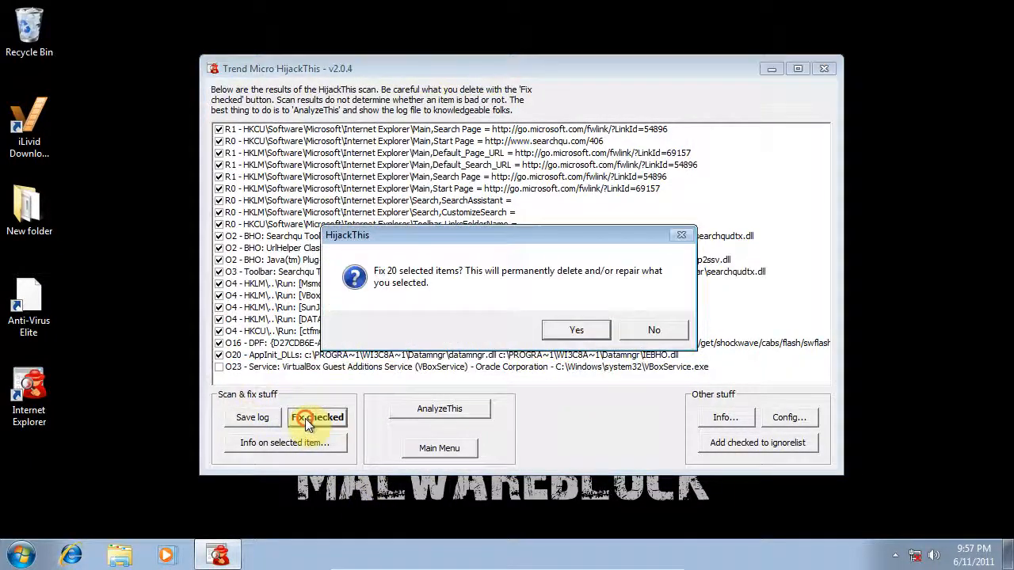
{"action": "left_click", "coordinate": [583, 335]}
{"action": "left_click", "coordinate": [579, 420]}
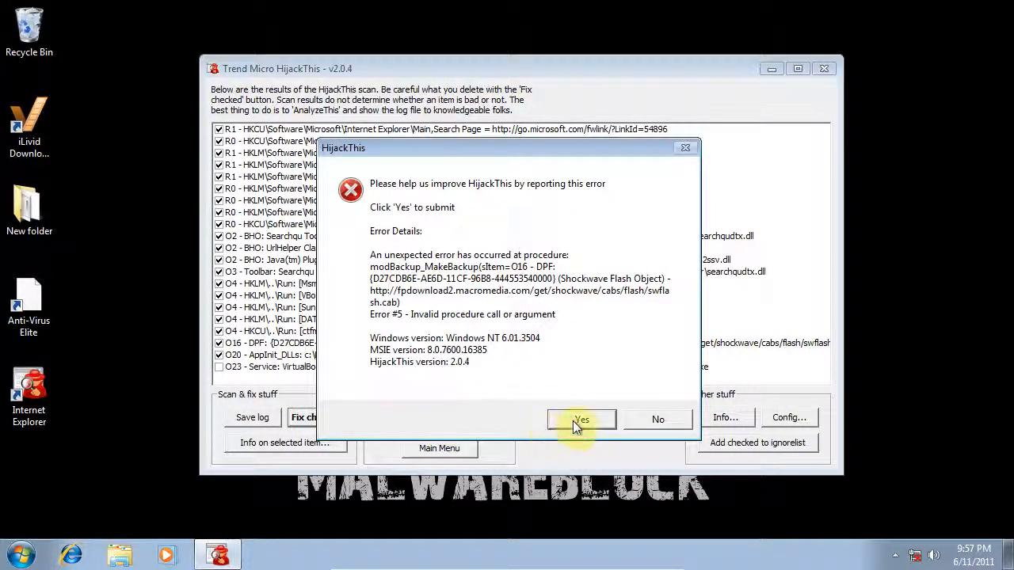
{"action": "left_click", "coordinate": [535, 332]}
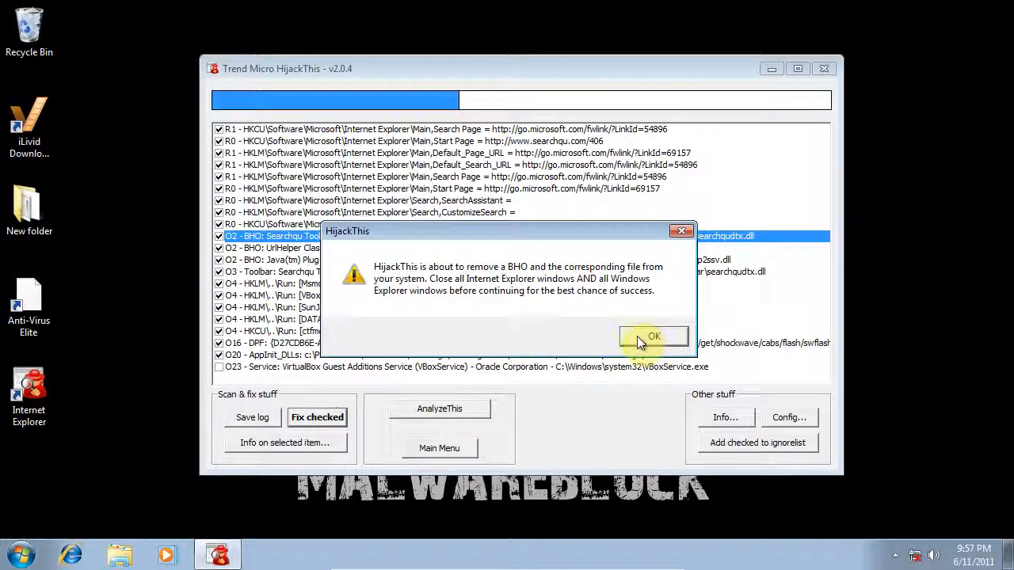
{"action": "left_click", "coordinate": [640, 341]}
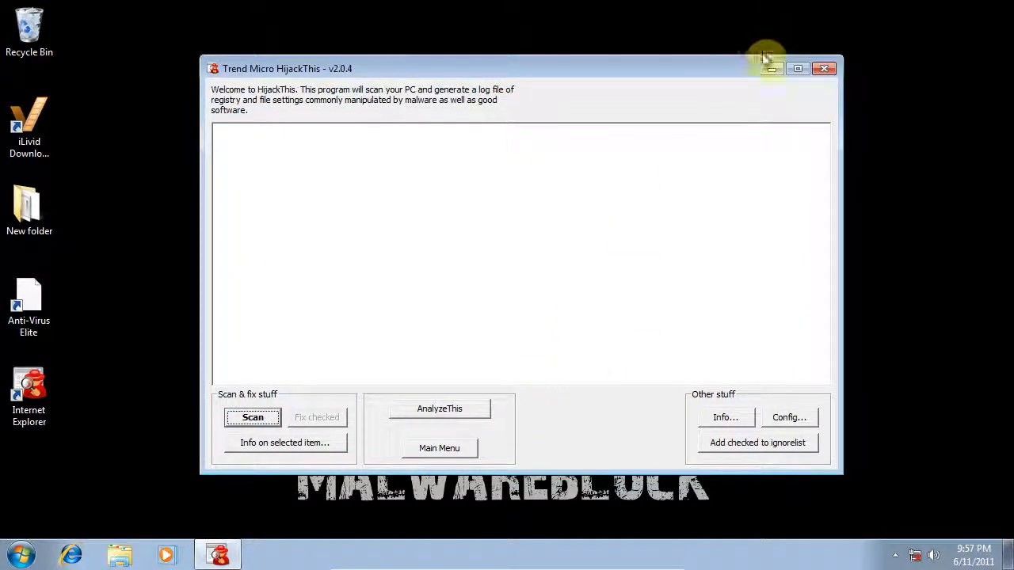
- Close HijackThis and dismiss the Program Compatibility Assistant
{"action": "left_click", "coordinate": [828, 68]}
{"action": "left_click", "coordinate": [896, 555]}
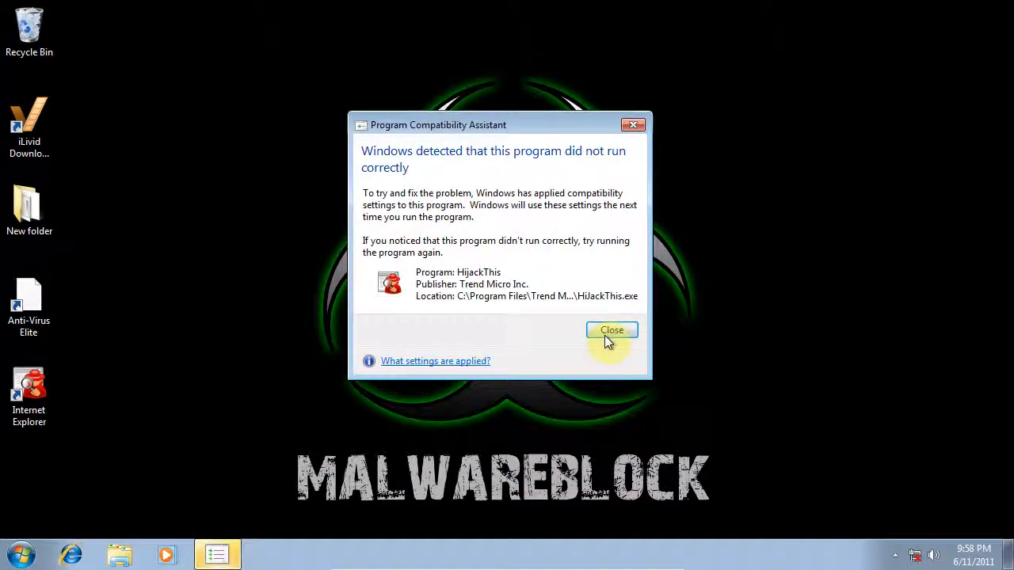
{"action": "left_click", "coordinate": [609, 333]}
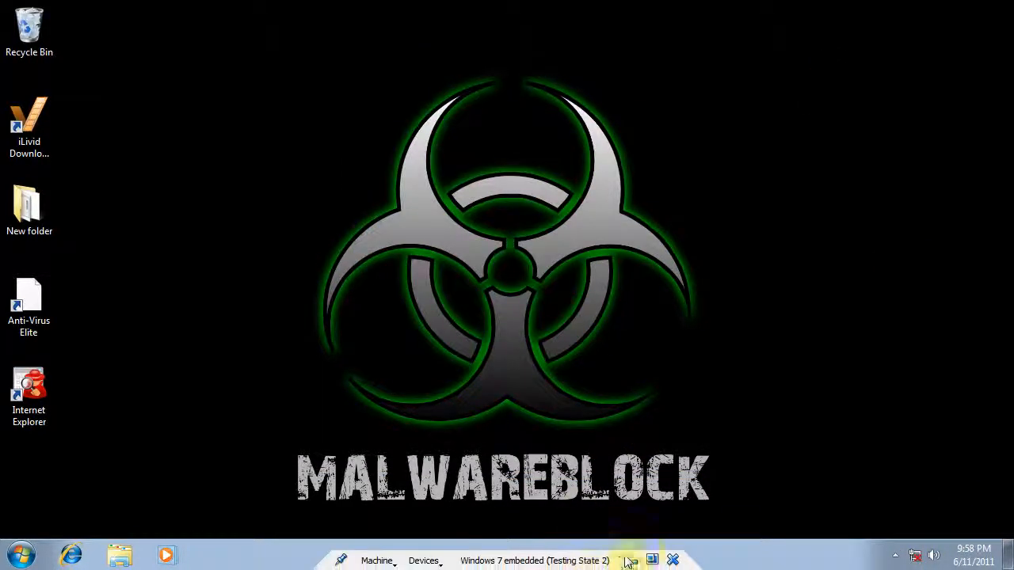
- Relaunch HijackThis in the full-screen virtual machine, rescan for remaining entries while acknowledging the Hosts file warning, and close it
{"action": "left_click", "coordinate": [652, 557]}
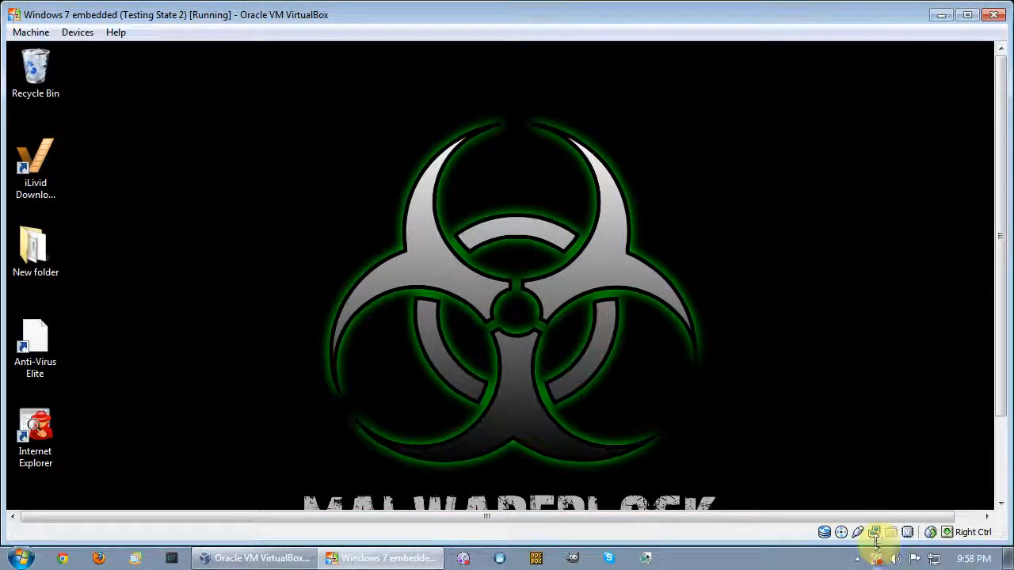
{"action": "double_click", "coordinate": [22, 430]}
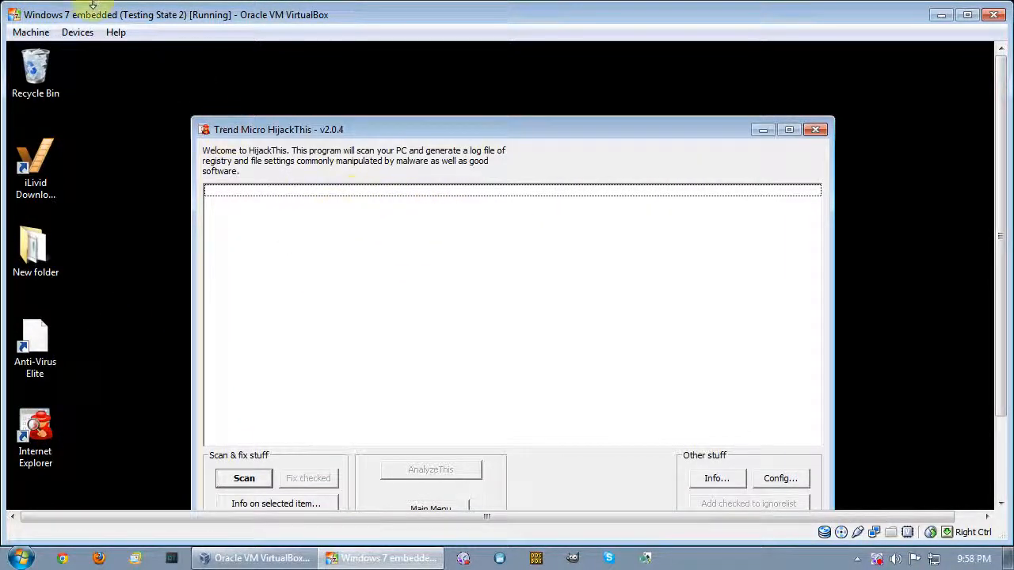
{"action": "left_click", "coordinate": [30, 31]}
{"action": "left_click", "coordinate": [32, 50]}
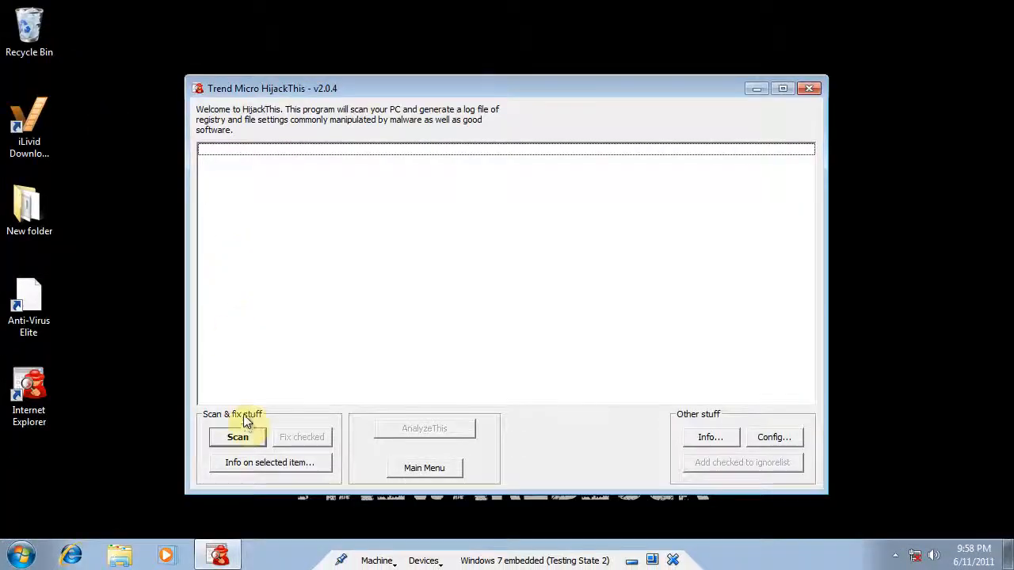
{"action": "left_click", "coordinate": [245, 436]}
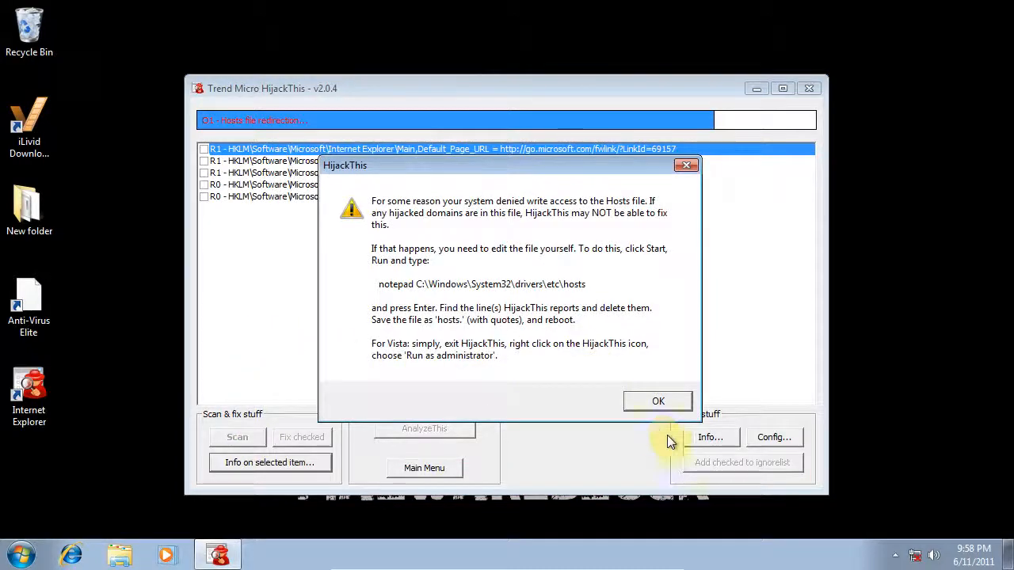
{"action": "left_click", "coordinate": [635, 406]}
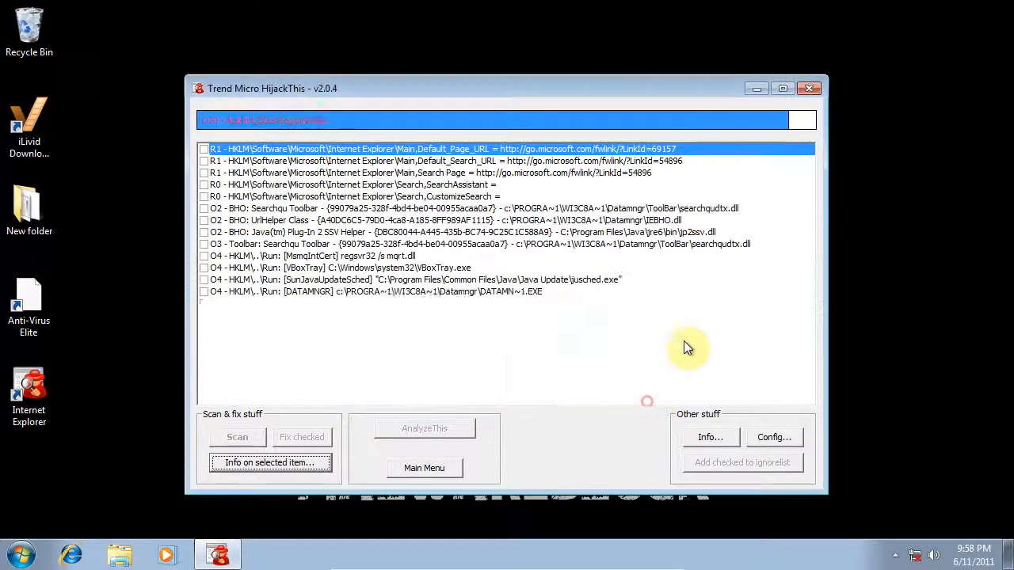
{"action": "left_click", "coordinate": [811, 90]}
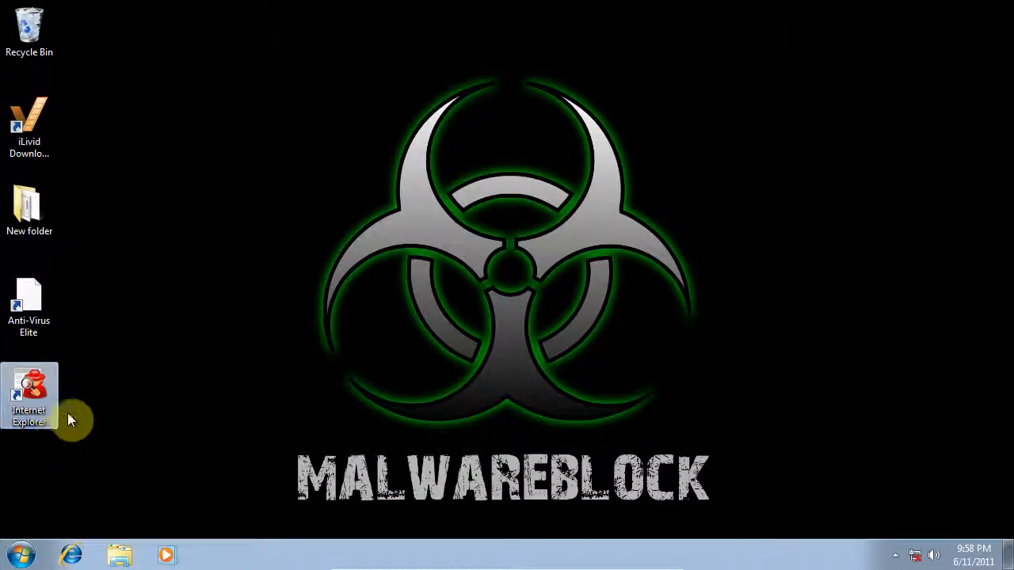
- Set the HiJackThis program shortcut in the Start menu's HiJackThis folder to run as an administrator
{"action": "right_click", "coordinate": [39, 395]}
{"action": "left_click", "coordinate": [84, 464]}
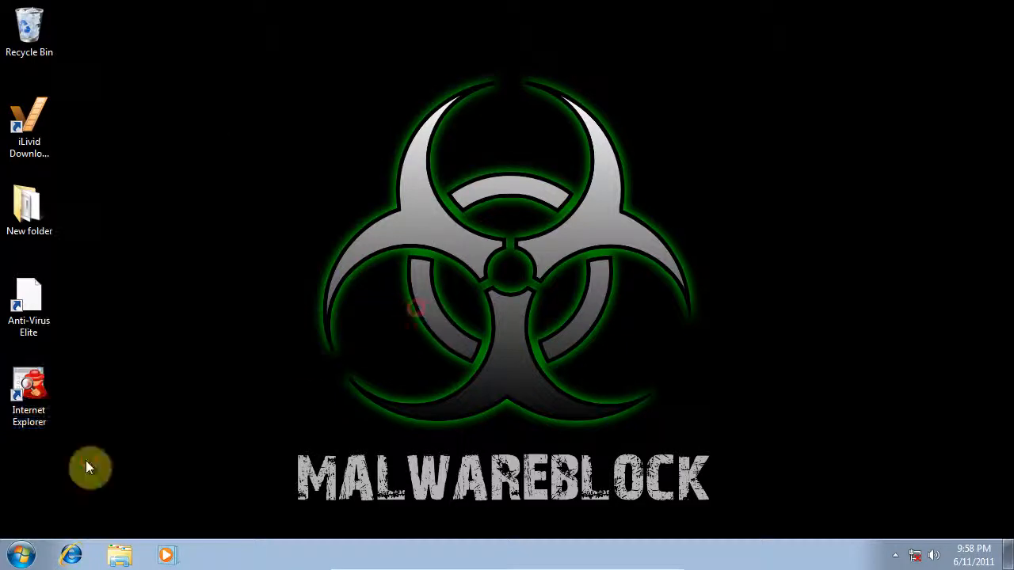
{"action": "left_click", "coordinate": [21, 555]}
{"action": "right_click", "coordinate": [103, 296]}
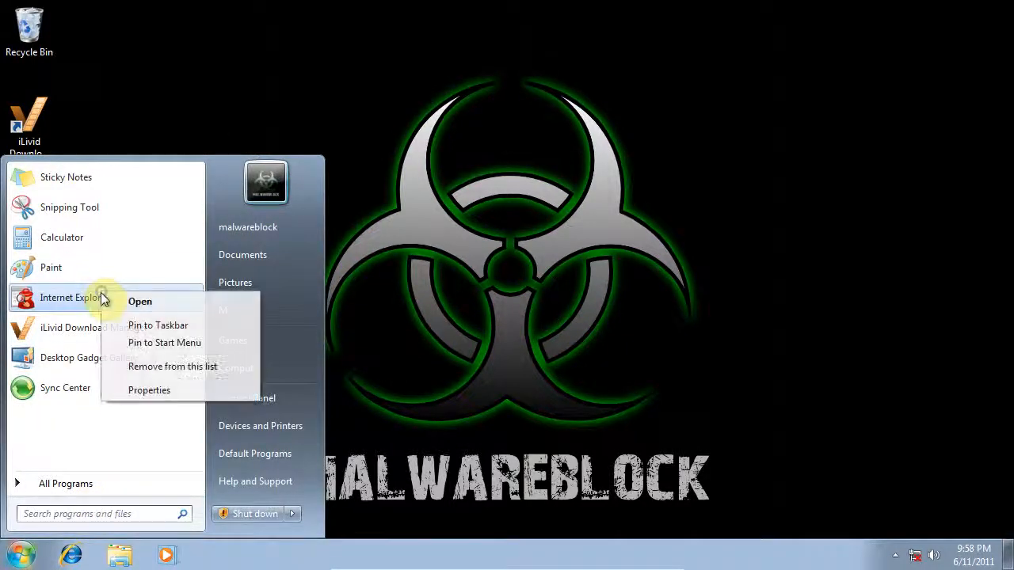
{"action": "left_click", "coordinate": [68, 483]}
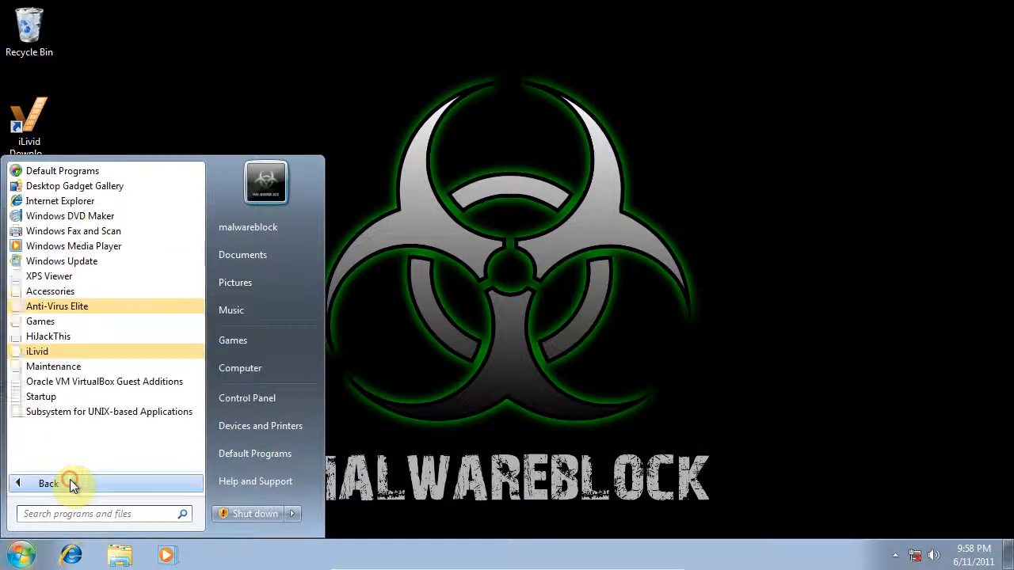
{"action": "left_click", "coordinate": [100, 336]}
{"action": "right_click", "coordinate": [89, 358]}
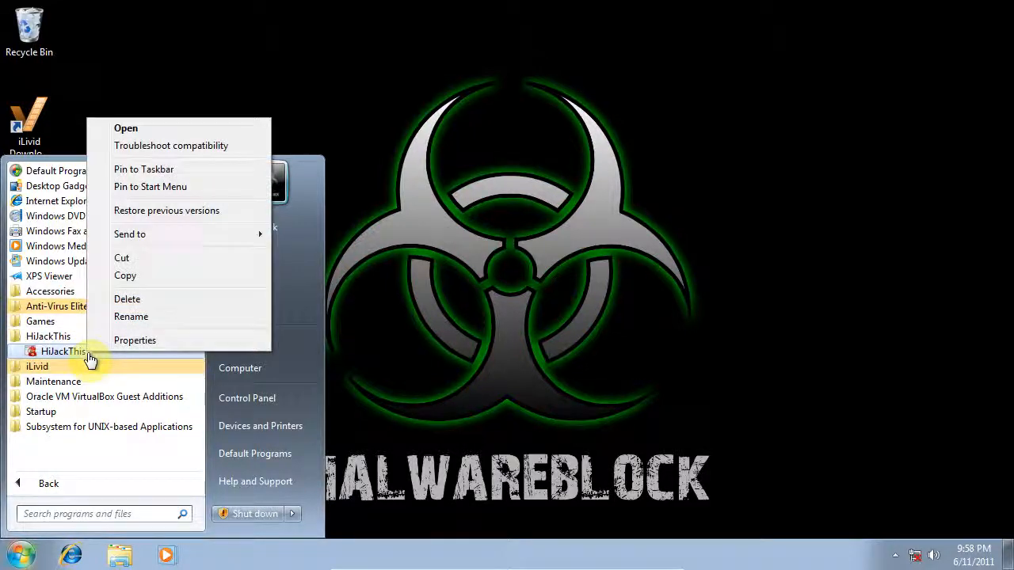
{"action": "left_click", "coordinate": [131, 339]}
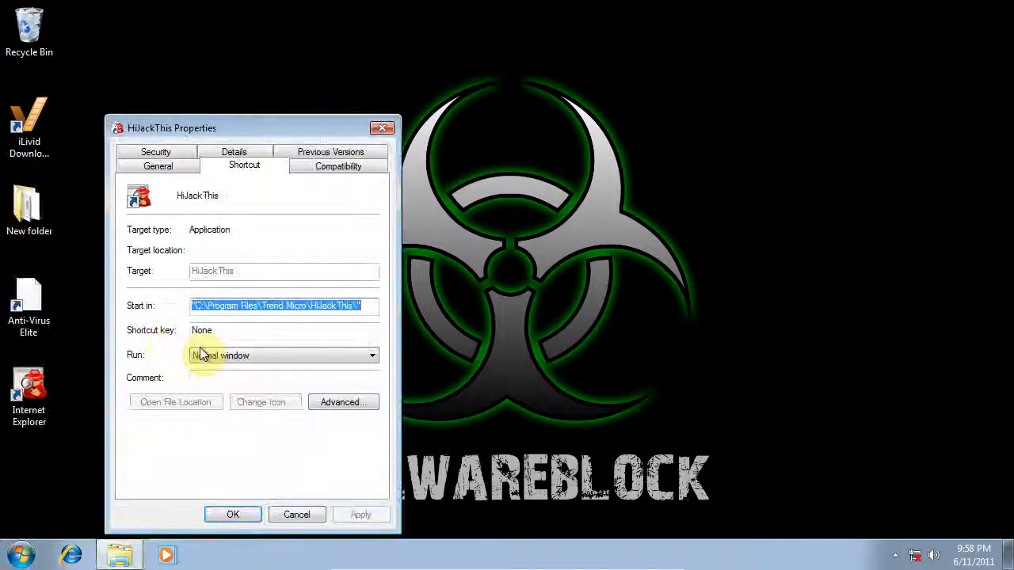
{"action": "left_click", "coordinate": [305, 175]}
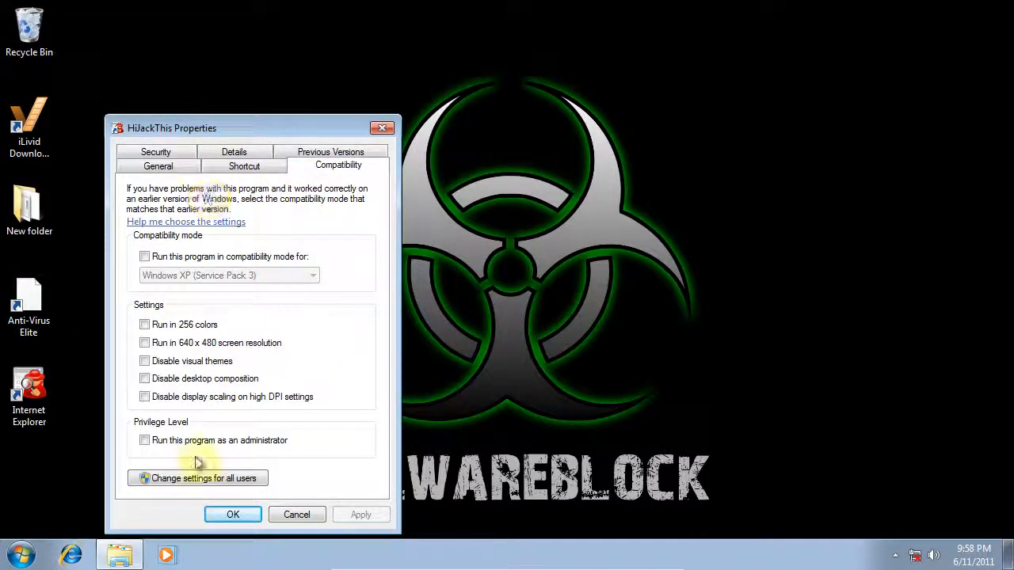
{"action": "left_click", "coordinate": [147, 442]}
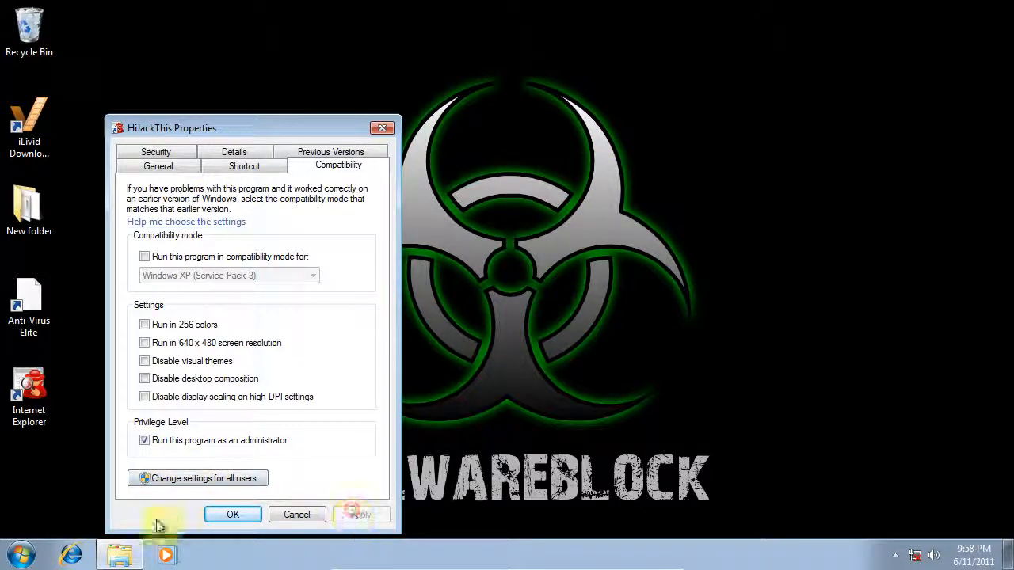
{"action": "left_click", "coordinate": [238, 517]}
- Launch HijackThis from its desktop shortcut, allow it to make changes, and run a system scan that saves a logfile
{"action": "double_click", "coordinate": [32, 396]}
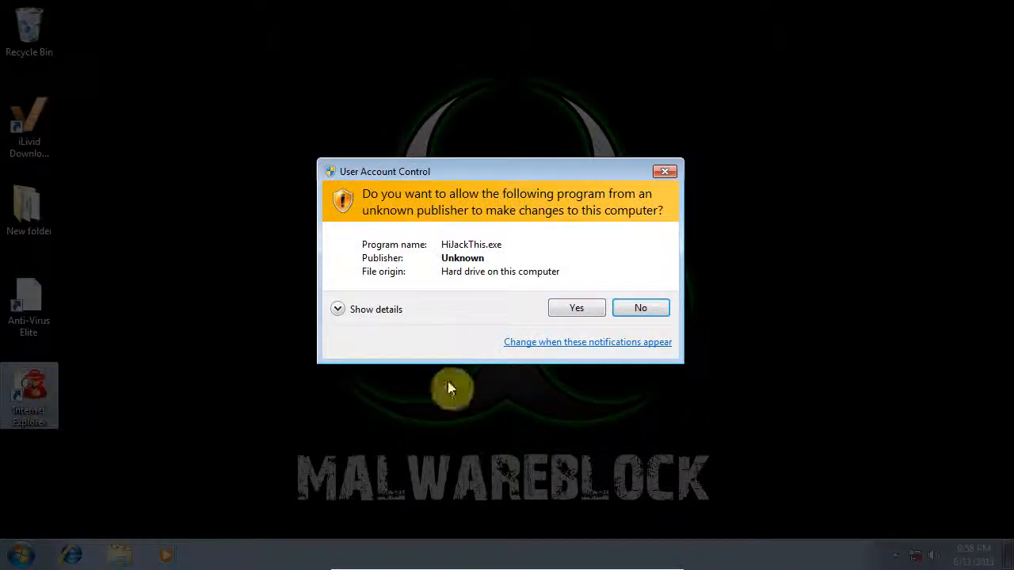
{"action": "left_click", "coordinate": [562, 311]}
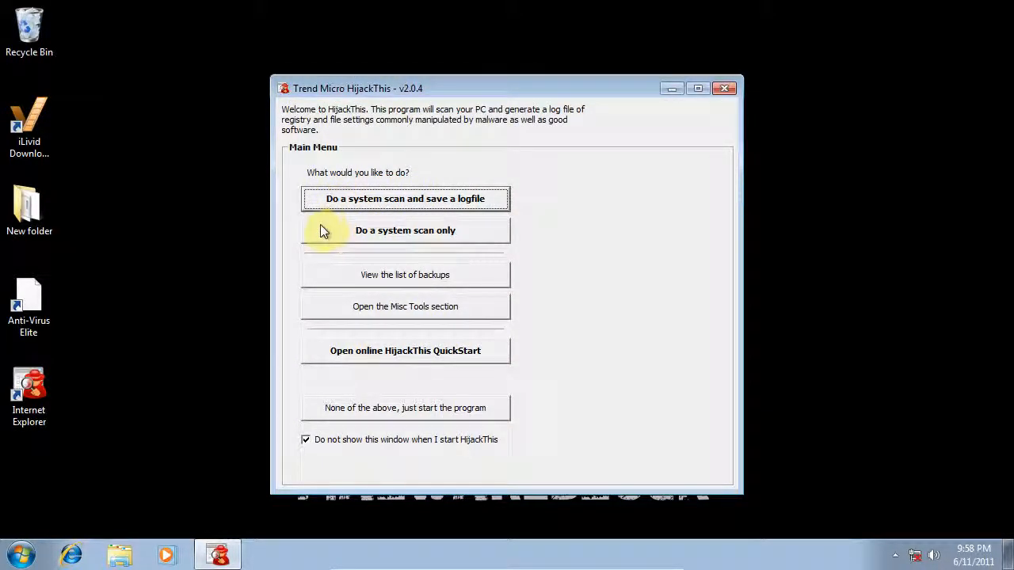
{"action": "left_click", "coordinate": [340, 203]}
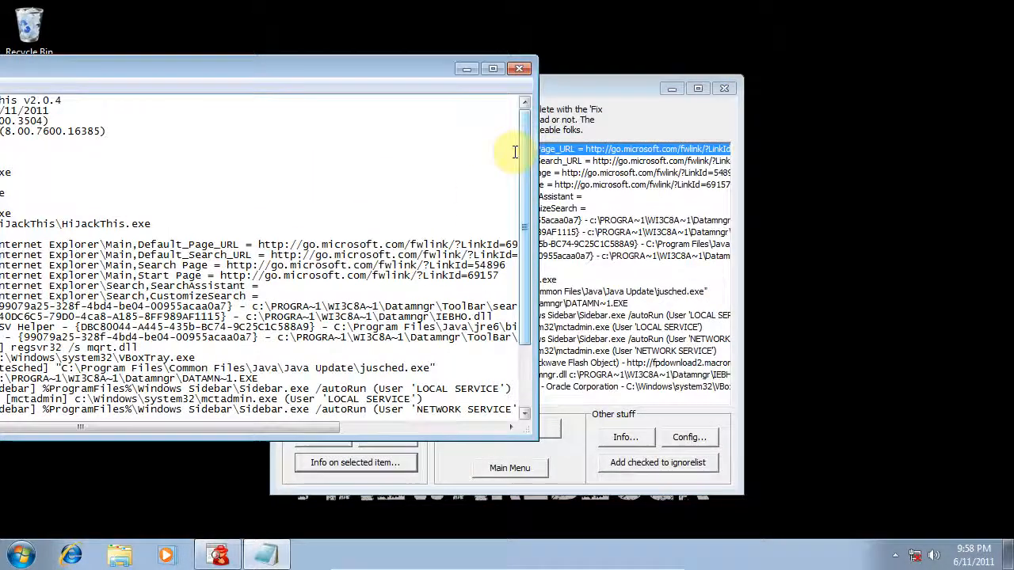
- Bring the hijackthis log fully into view, review its entries down to the end of the file, and minimize it
{"action": "left_click_drag", "start_coordinate": [386, 72], "coordinate": [647, 76]}
{"action": "scroll", "coordinate": [372, 202], "scroll_direction": "down", "scroll_amount": 3}
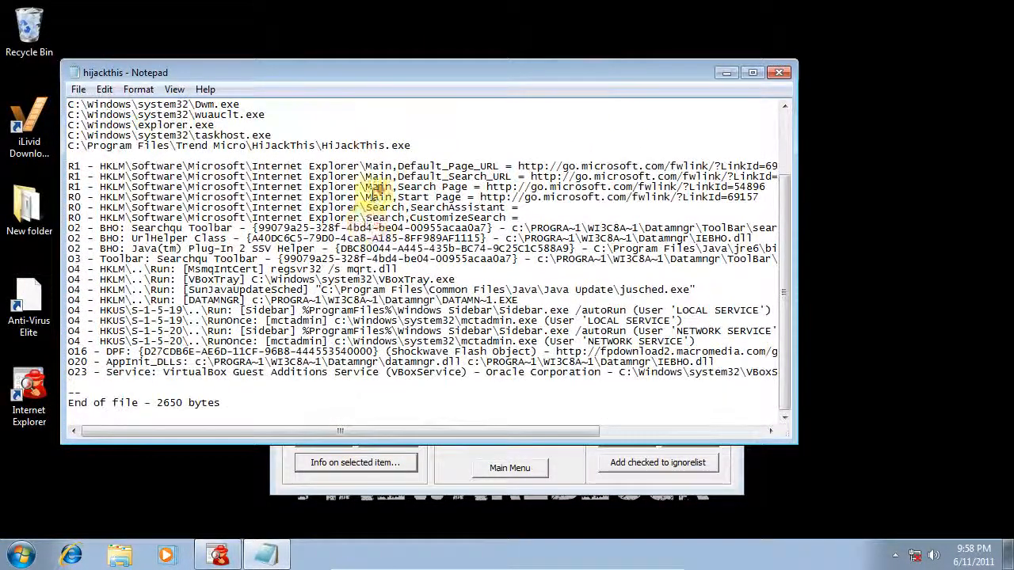
{"action": "left_click", "coordinate": [722, 74]}
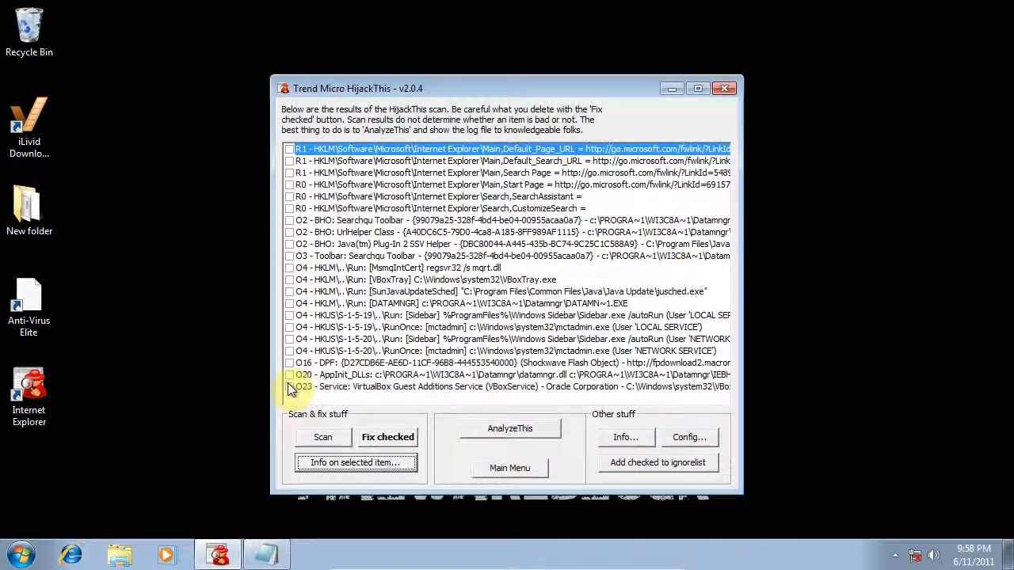
- View the detailed information on the O23 VirtualBox Guest Additions Service entry and dismiss it
{"action": "left_click", "coordinate": [333, 388]}
{"action": "left_click", "coordinate": [343, 462]}
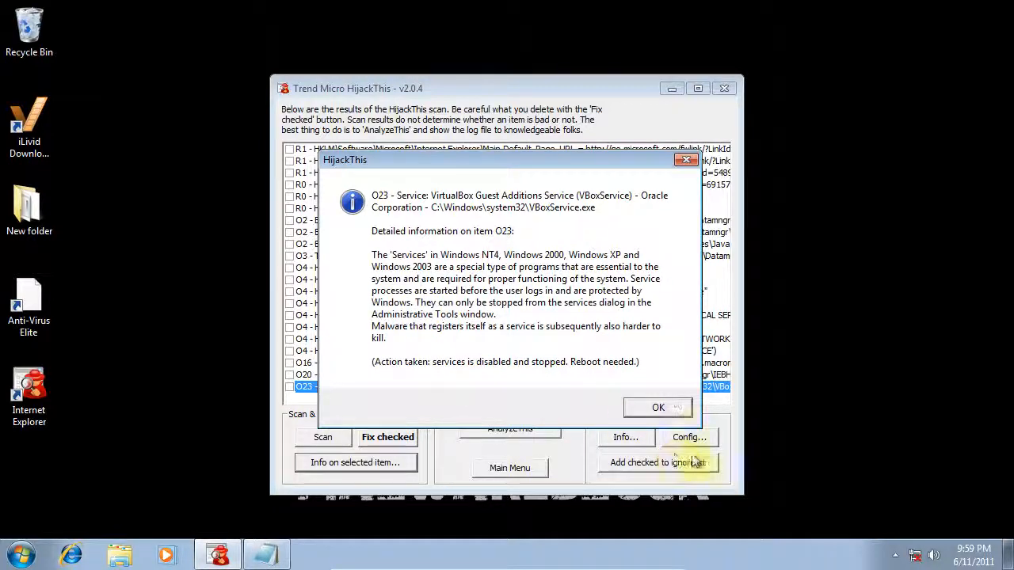
{"action": "left_click", "coordinate": [650, 406]}
- Mark every scan entry for fixing, from the O20 AppInit_DLLs entry up to the first R1 entry, leaving O23 VirtualBox Guest Additions Service unmarked
{"action": "left_click", "coordinate": [289, 375]}
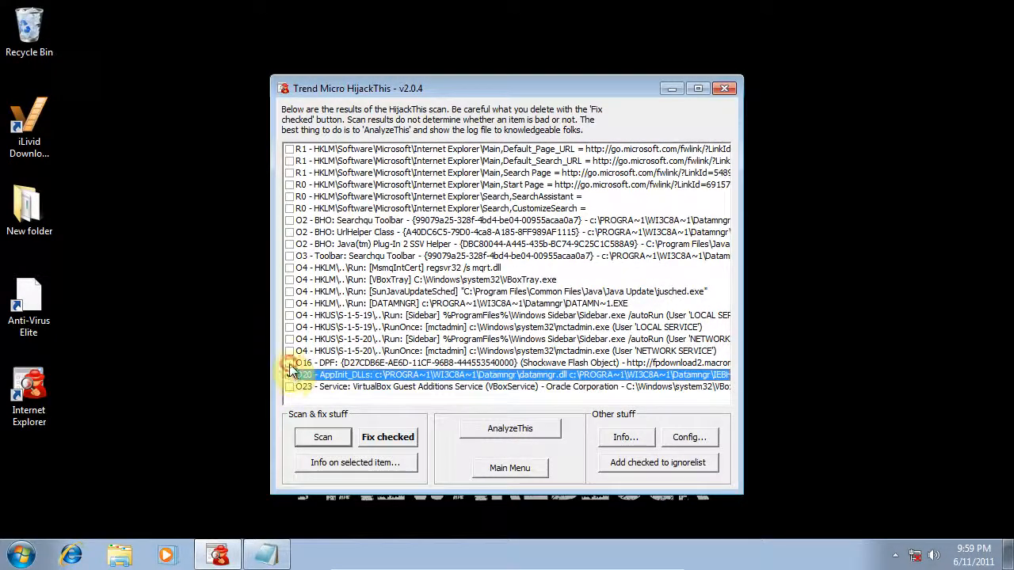
{"action": "left_click", "coordinate": [290, 363]}
{"action": "left_click", "coordinate": [289, 350]}
{"action": "left_click", "coordinate": [289, 339]}
{"action": "left_click", "coordinate": [289, 328]}
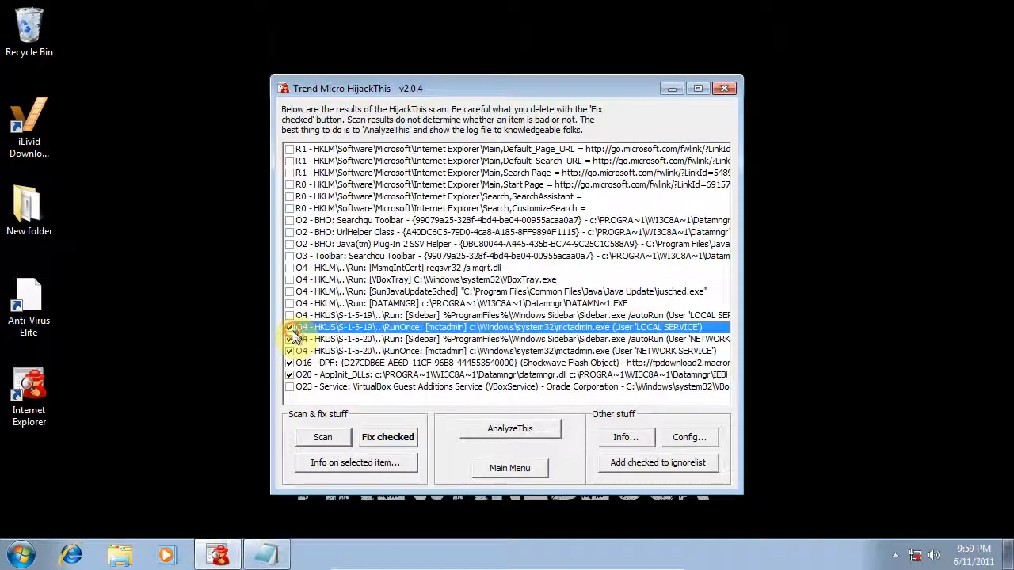
{"action": "left_click", "coordinate": [290, 315]}
{"action": "left_click", "coordinate": [289, 304]}
{"action": "left_click", "coordinate": [290, 291]}
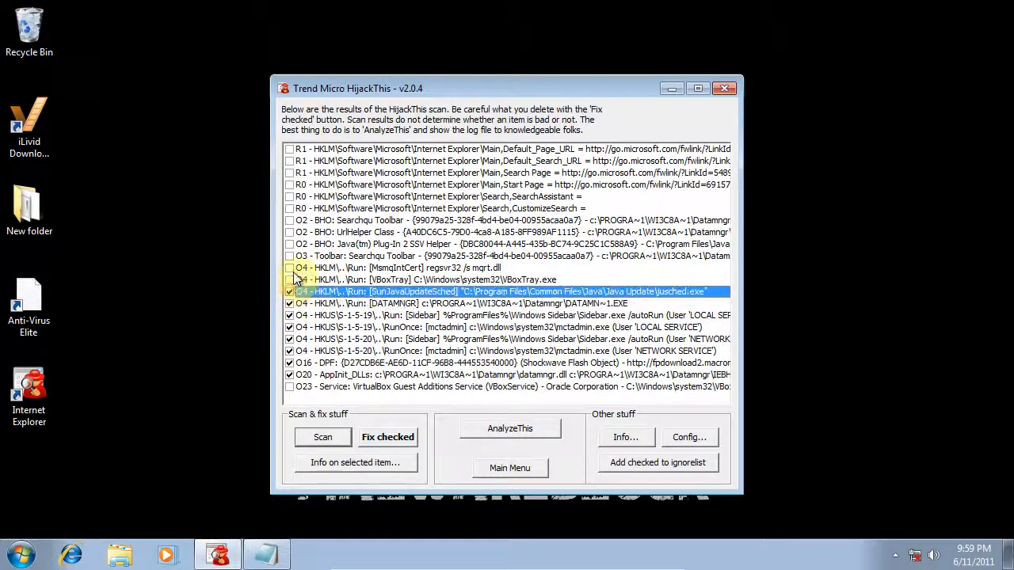
{"action": "left_click", "coordinate": [289, 279]}
{"action": "left_click", "coordinate": [289, 268]}
{"action": "left_click", "coordinate": [289, 256]}
{"action": "left_click", "coordinate": [289, 244]}
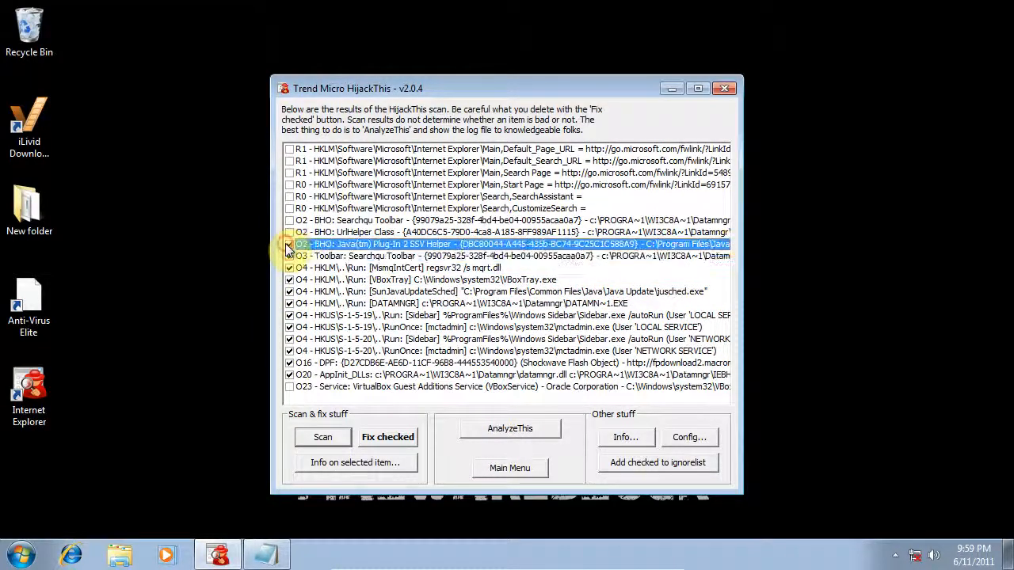
{"action": "left_click", "coordinate": [289, 232]}
{"action": "left_click", "coordinate": [289, 220]}
{"action": "left_click", "coordinate": [289, 208]}
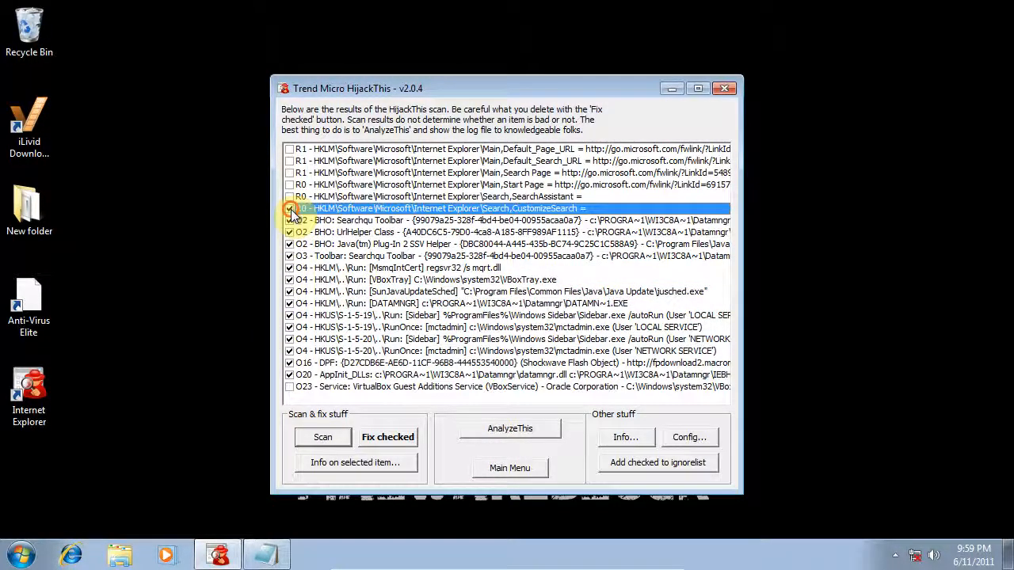
{"action": "left_click", "coordinate": [289, 196]}
{"action": "left_click", "coordinate": [289, 185]}
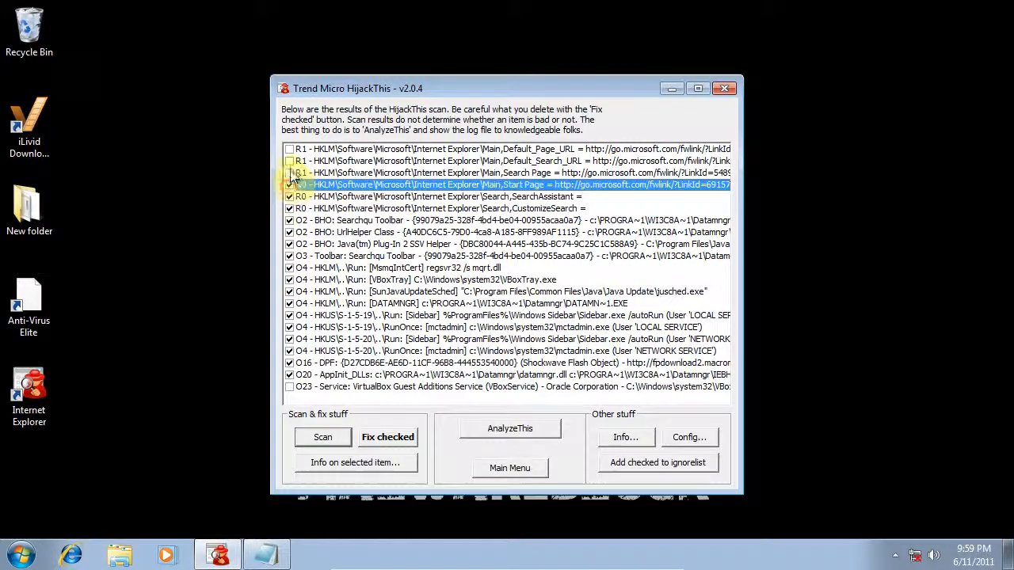
{"action": "left_click", "coordinate": [290, 172]}
{"action": "left_click", "coordinate": [289, 161]}
{"action": "left_click", "coordinate": [289, 149]}
- Fix the marked entries, confirming the permanent deletion, closing the open log file and acknowledging the BHO removal warning
{"action": "left_click", "coordinate": [380, 438]}
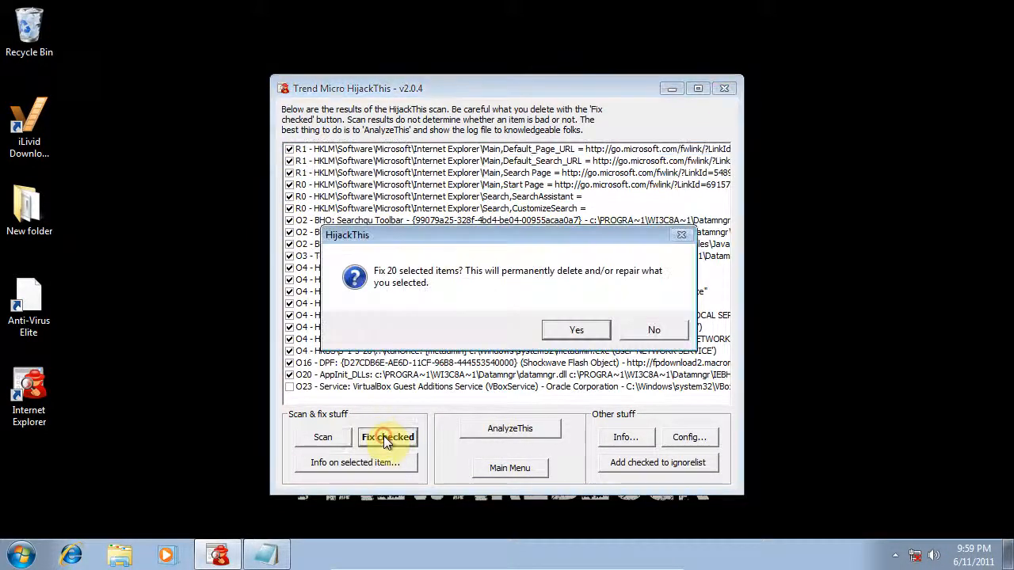
{"action": "left_click", "coordinate": [573, 328]}
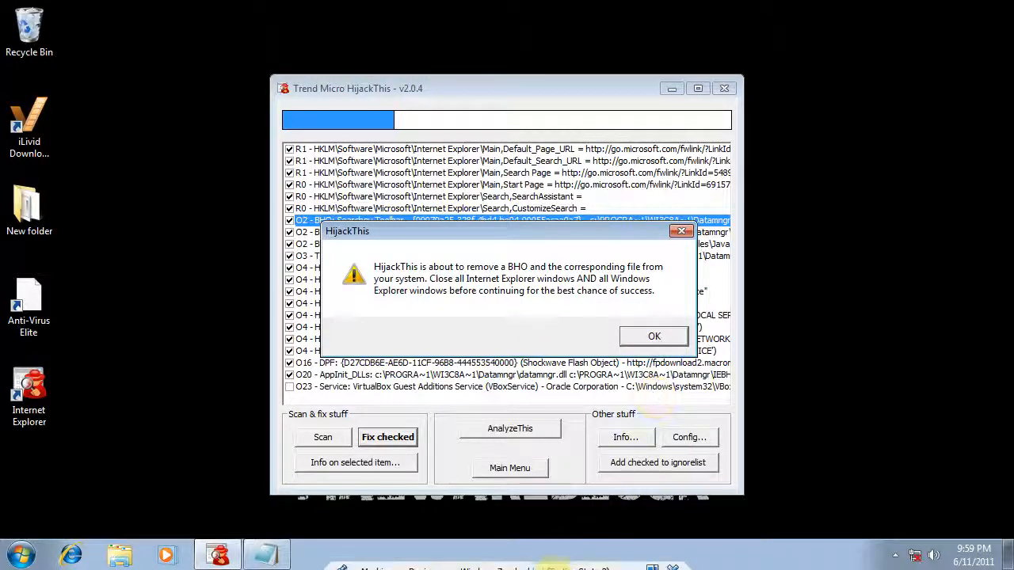
{"action": "left_click", "coordinate": [265, 555]}
{"action": "left_click", "coordinate": [779, 72]}
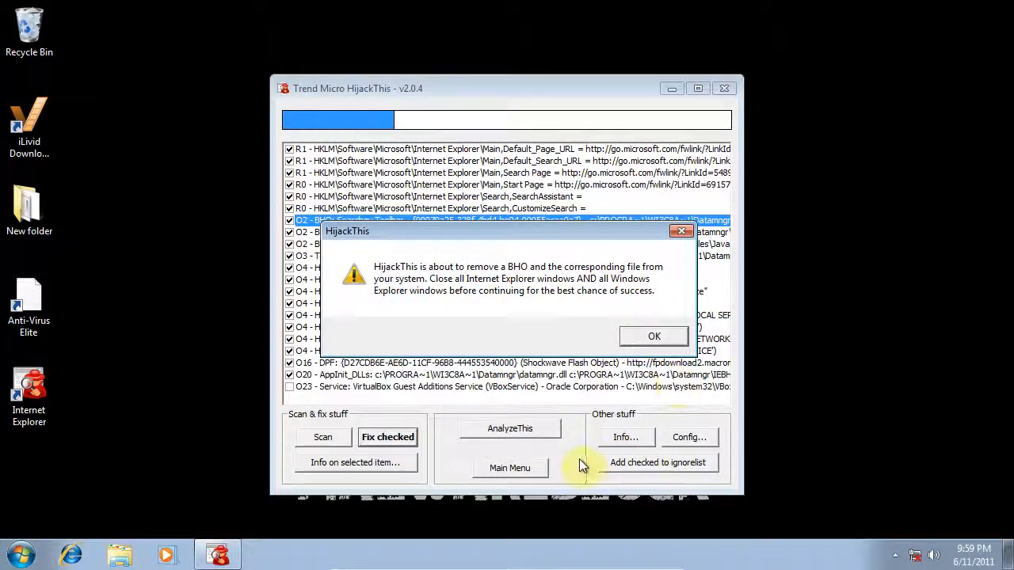
{"action": "left_click", "coordinate": [674, 336]}
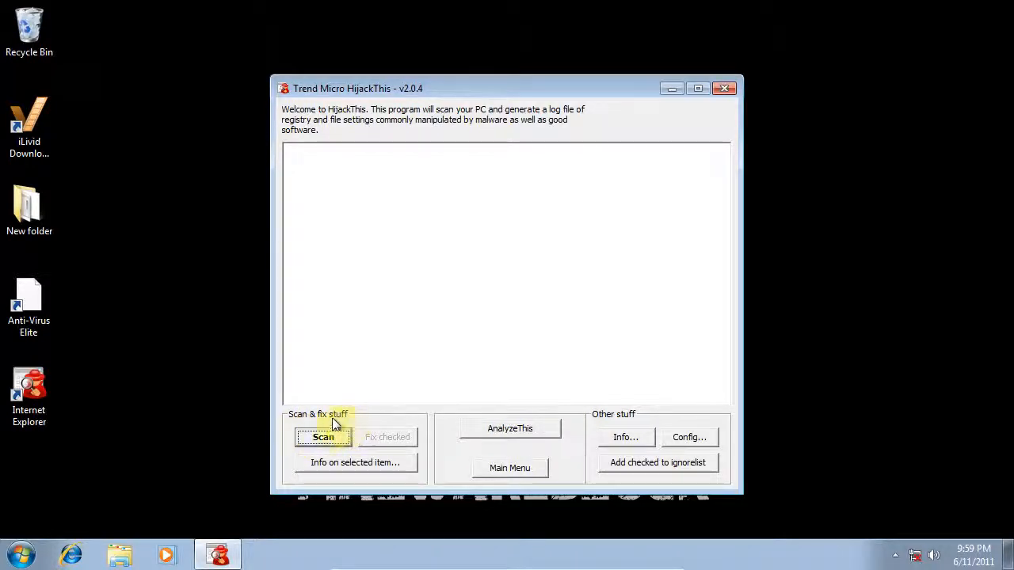
- Close HijackThis and restart Windows in the virtual machine
{"action": "left_click", "coordinate": [724, 87]}
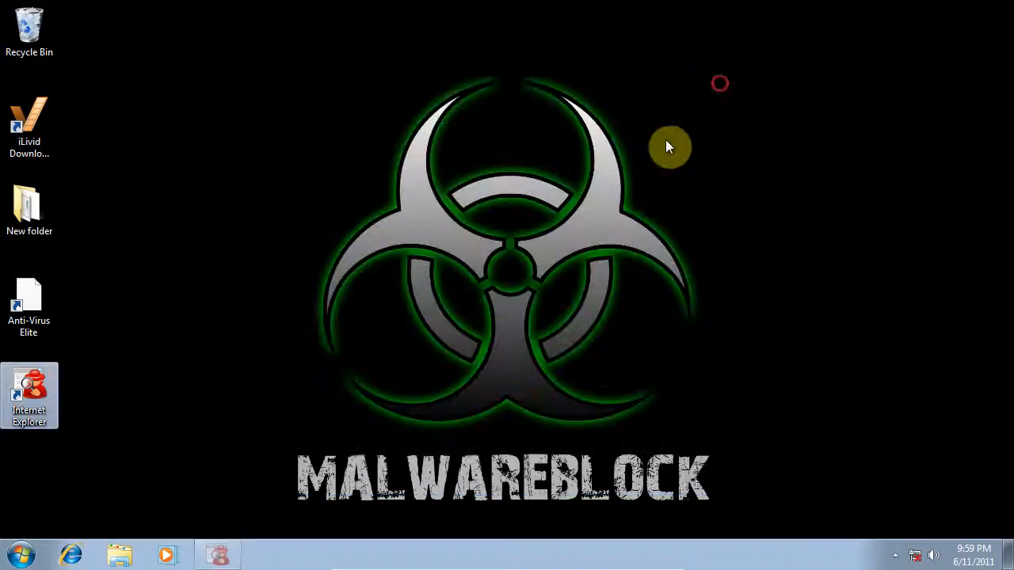
{"action": "left_click", "coordinate": [21, 554]}
{"action": "mouse_move", "coordinate": [288, 516]}
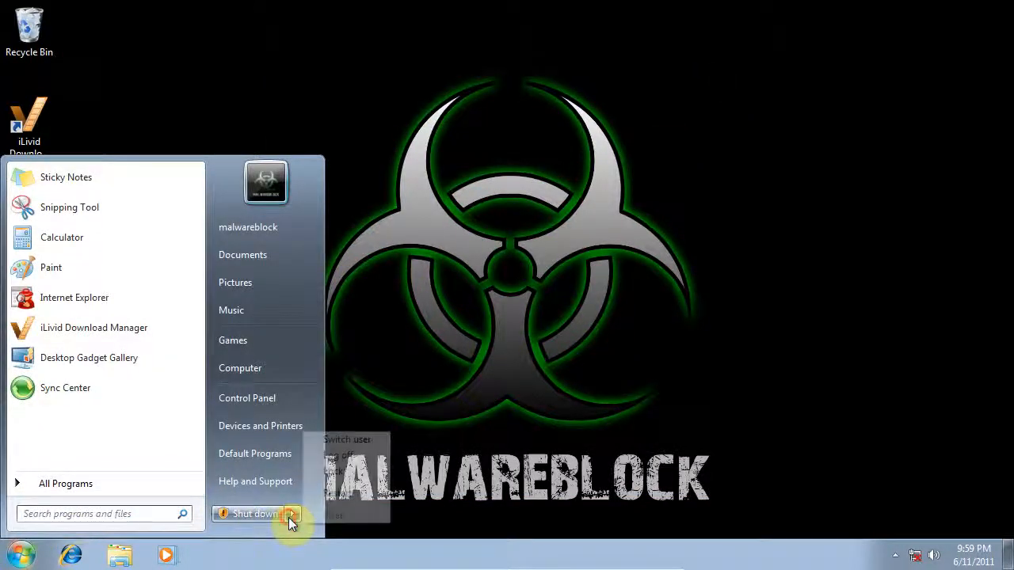
{"action": "left_click", "coordinate": [344, 491]}
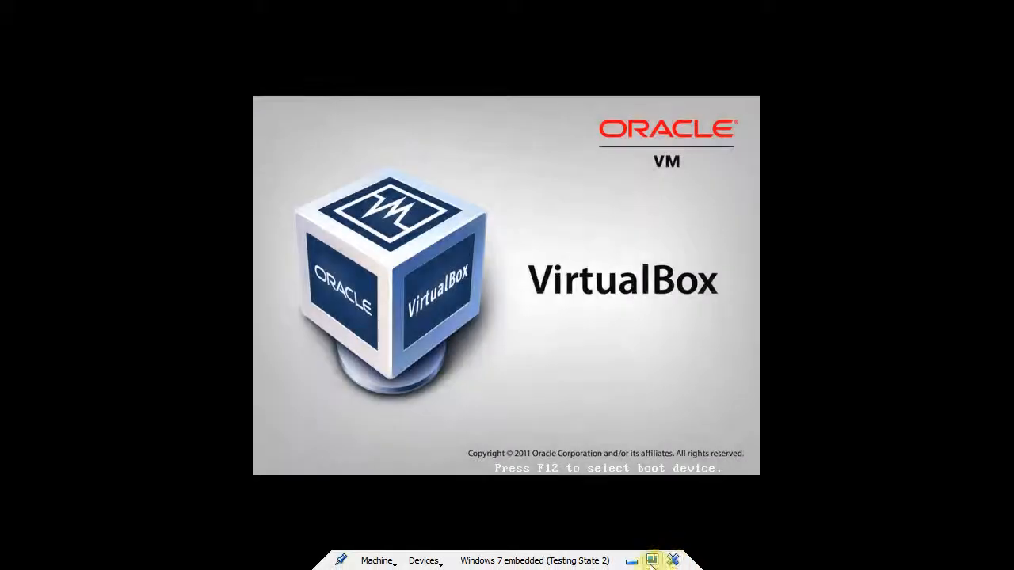
- Switch the virtual machine to windowed mode to watch Windows start, and return it to full screen
{"action": "left_click", "coordinate": [651, 564]}
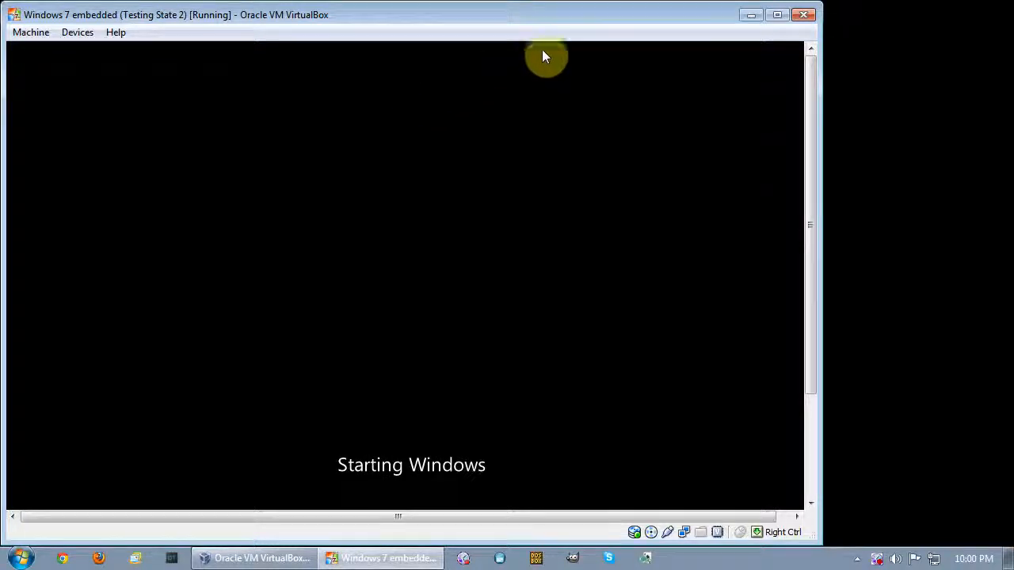
{"action": "left_click_drag", "start_coordinate": [806, 203], "coordinate": [841, 488]}
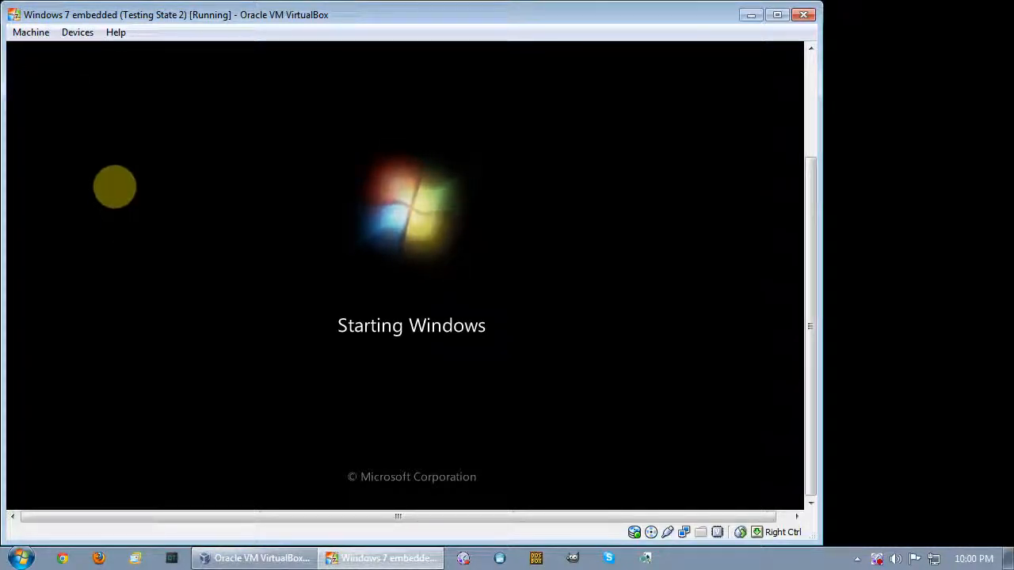
{"action": "left_click", "coordinate": [23, 33]}
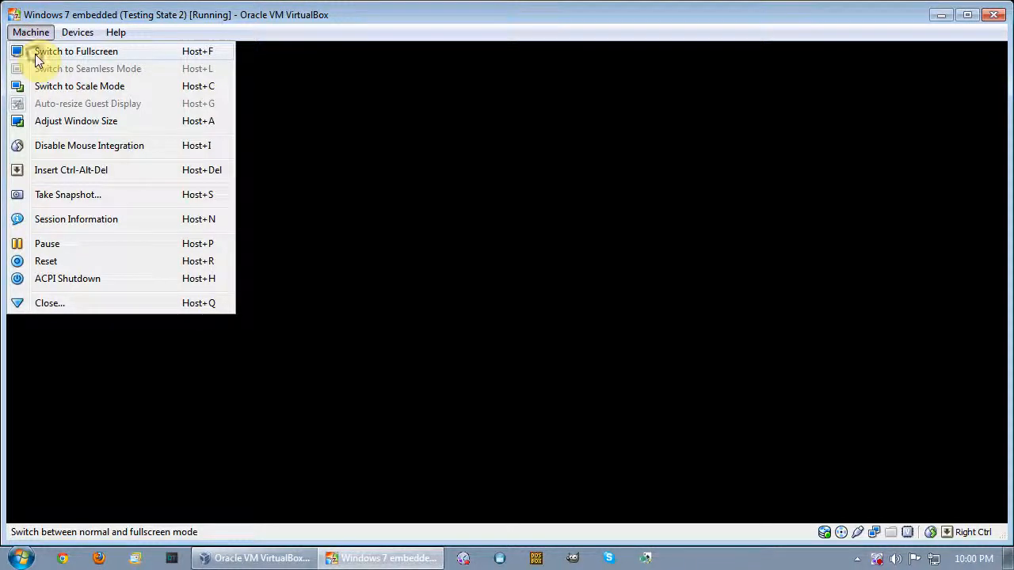
{"action": "left_click", "coordinate": [35, 53]}
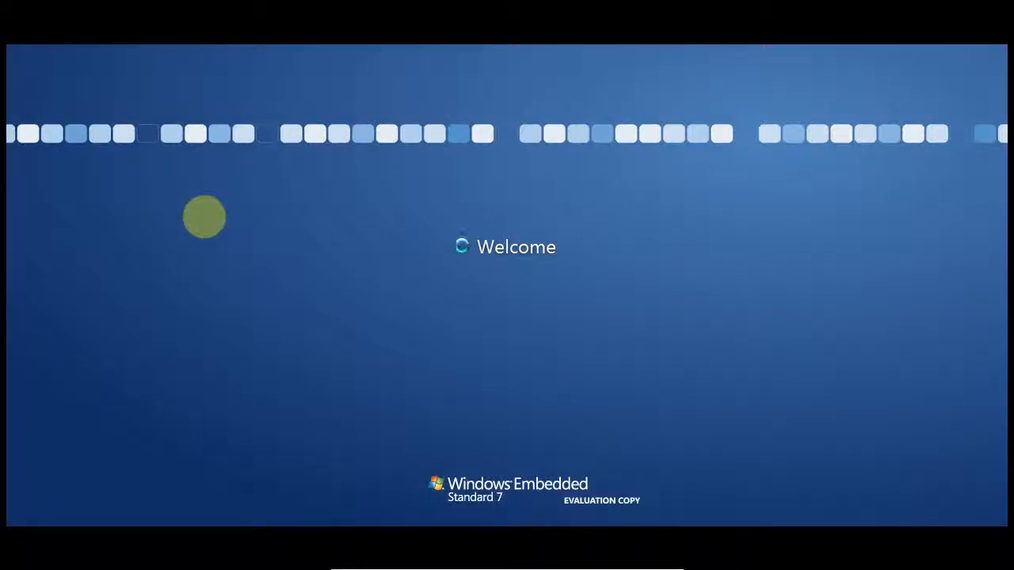
- Take the virtual machine out of full screen and back in to refit the guest display
{"action": "mouse_move", "coordinate": [381, 561]}
{"action": "left_click", "coordinate": [652, 561]}
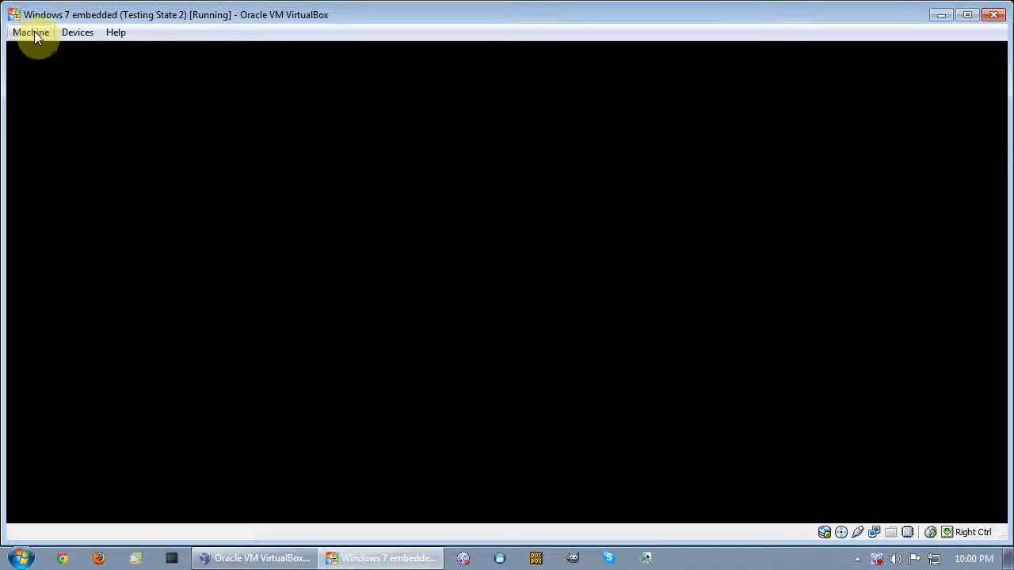
{"action": "left_click", "coordinate": [31, 32]}
{"action": "left_click", "coordinate": [39, 50]}
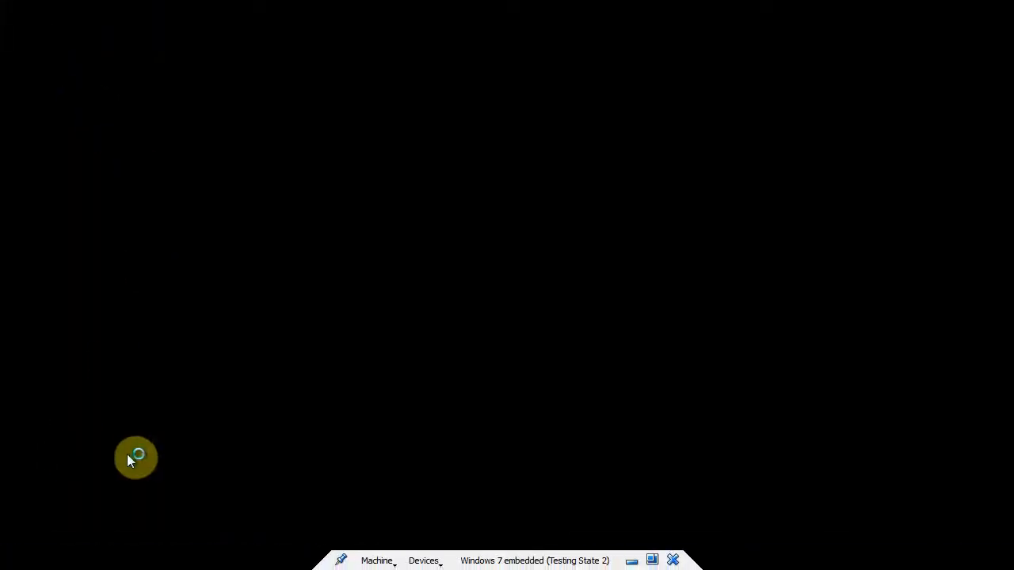